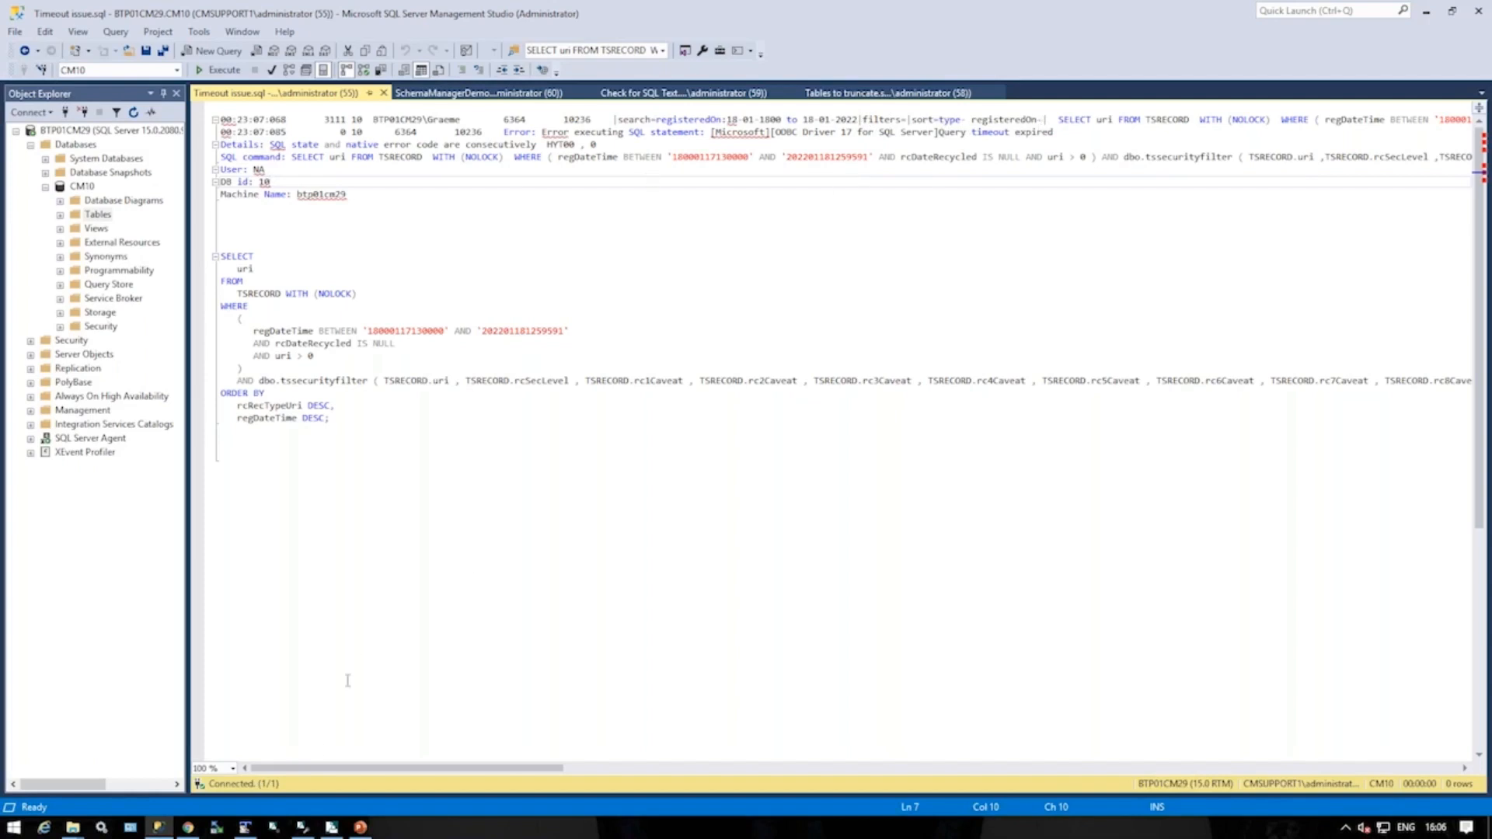
# Switch to Content Manager Enterprise Studio and open the connection settings in the Content Manager 10 dataset's properties
pyautogui.click(300, 828)
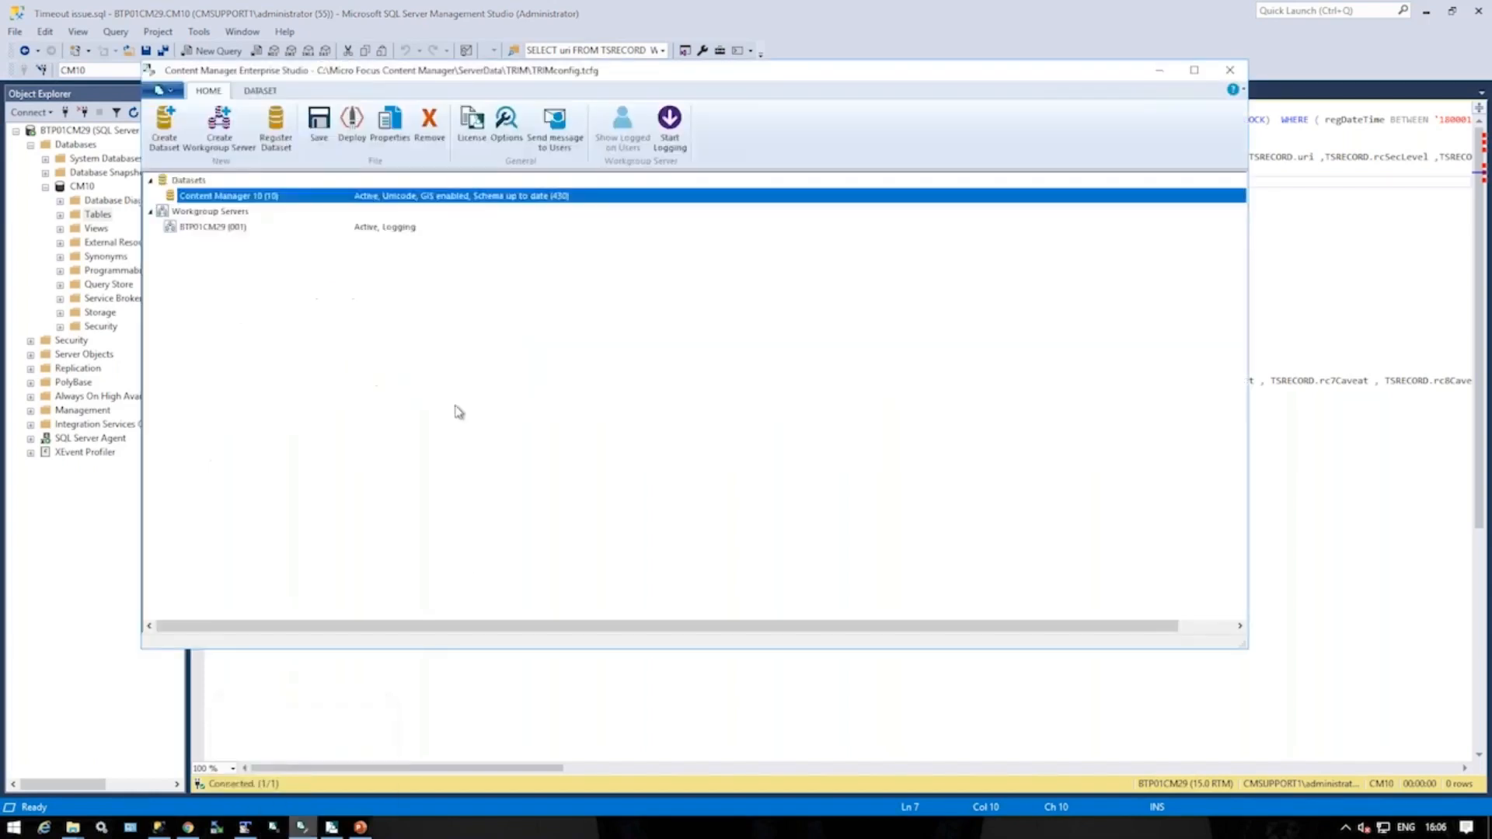
pyautogui.rightClick(475, 200)
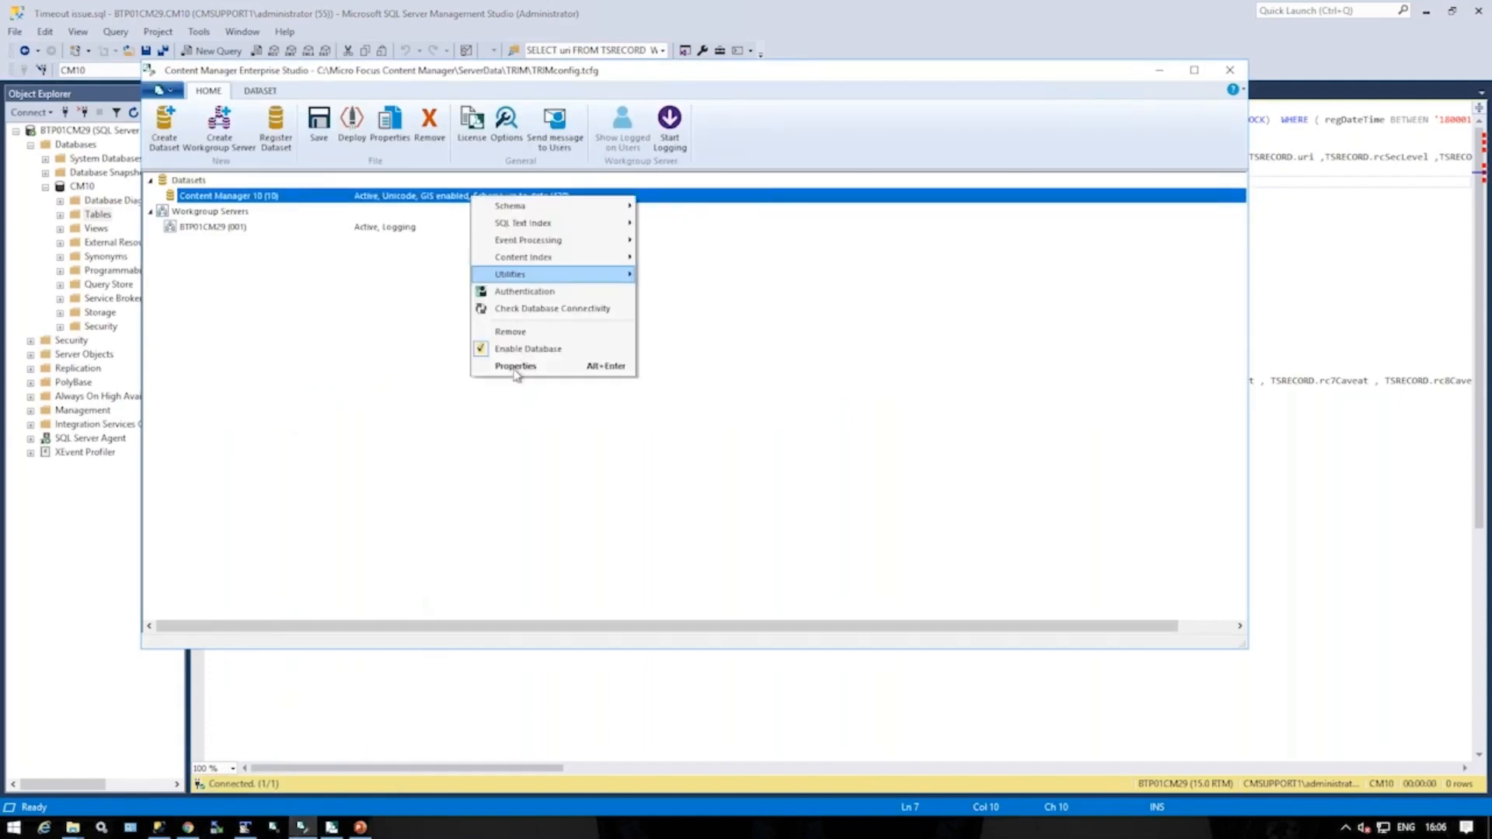
pyautogui.click(515, 366)
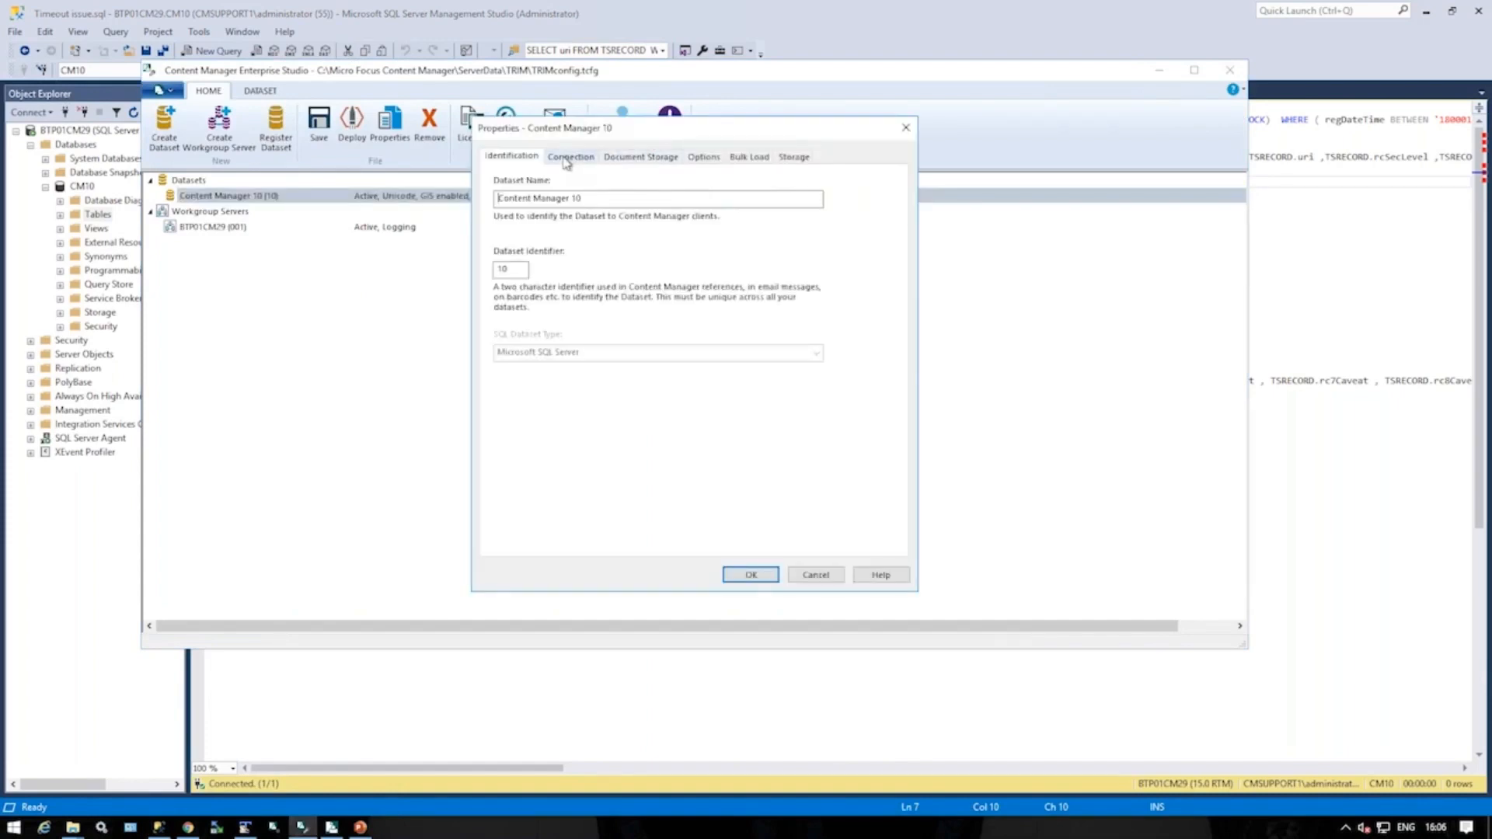
pyautogui.click(567, 159)
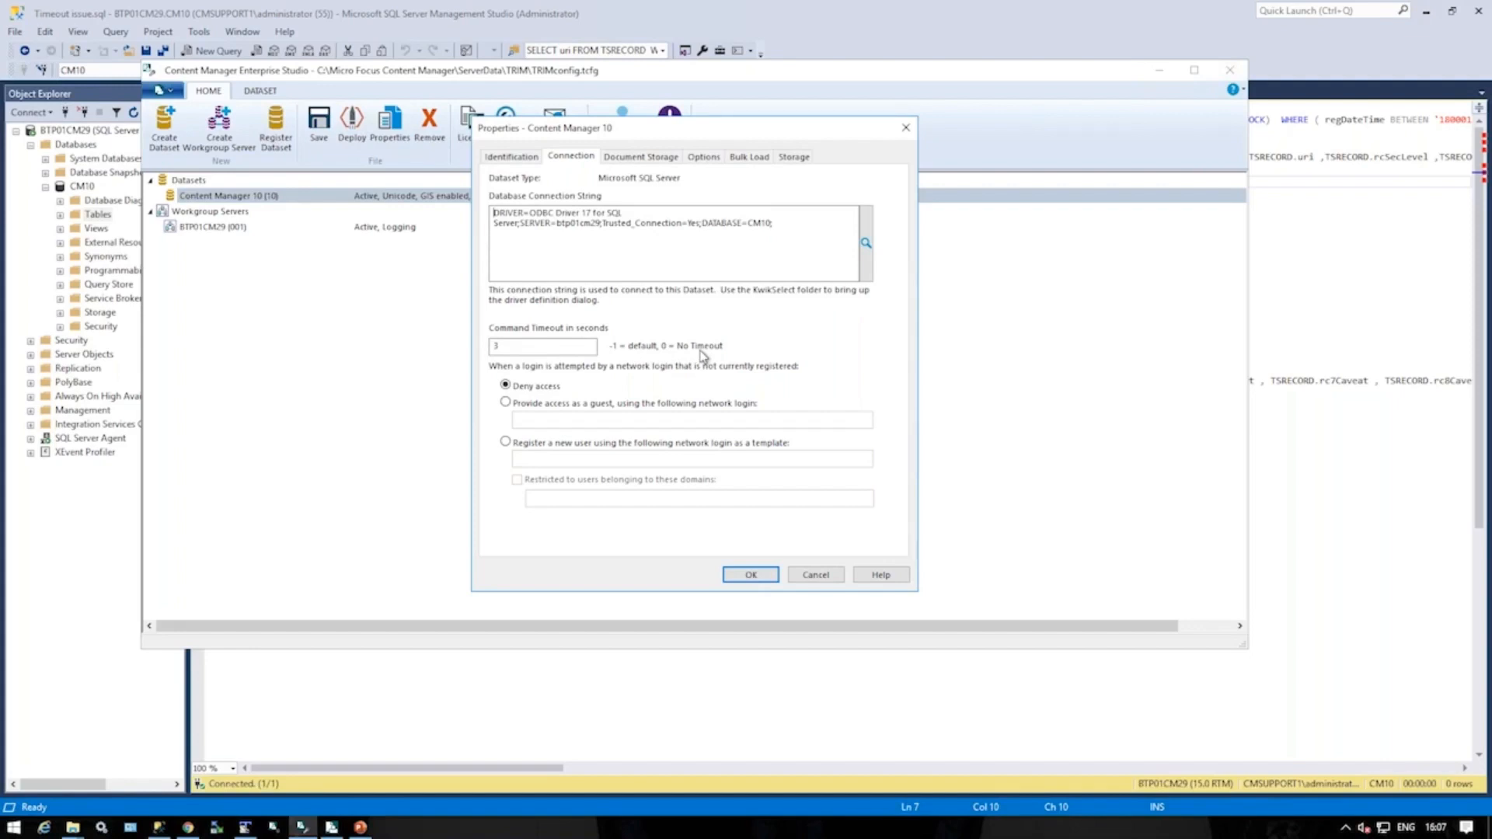
# Read the help on the dataset's Command Timeout setting, then cancel the properties and put Enterprise Studio away
pyautogui.click(881, 576)
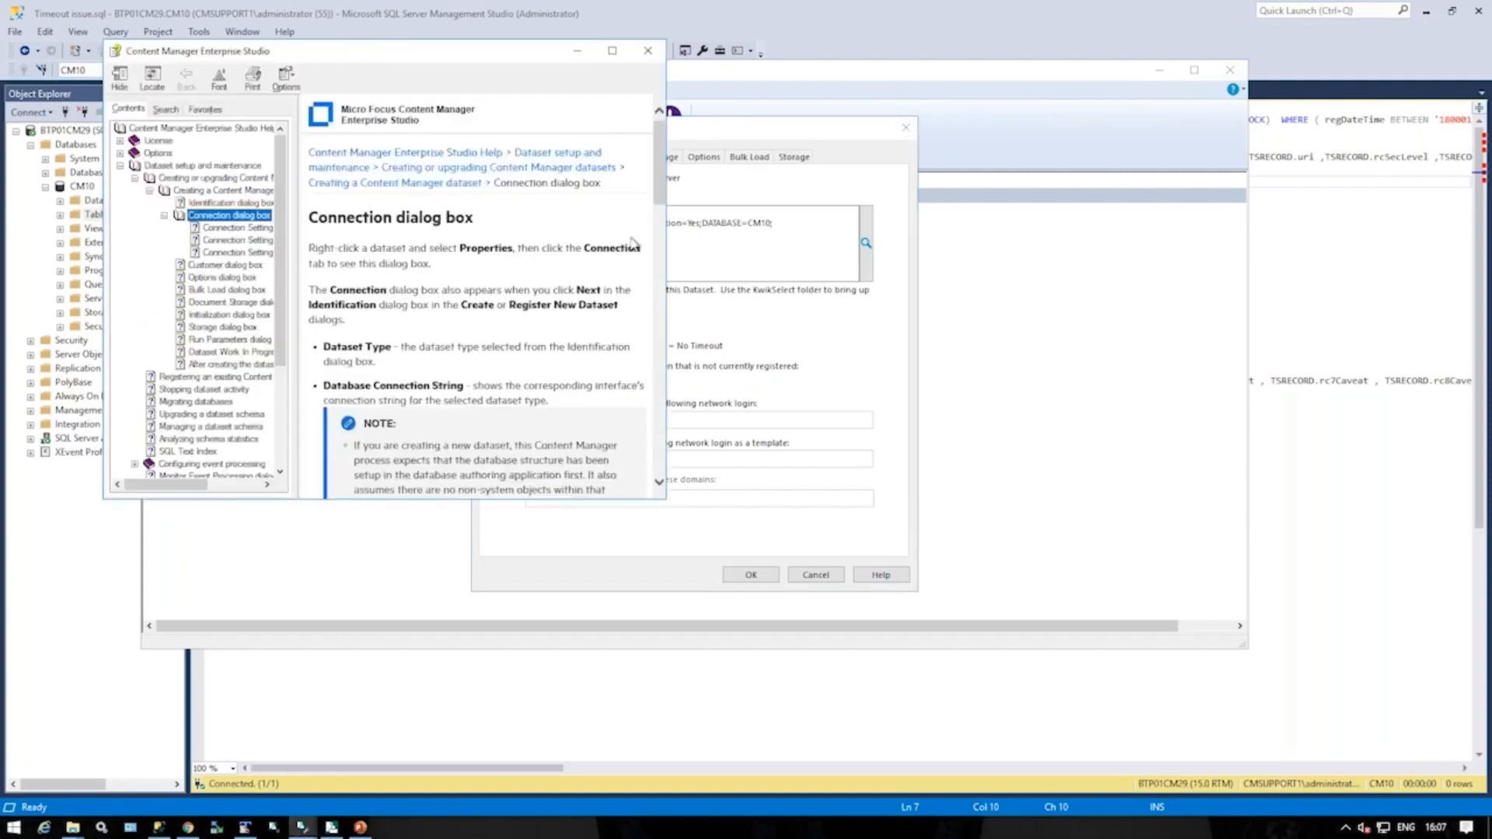
pyautogui.scroll(-6, 655, 224)
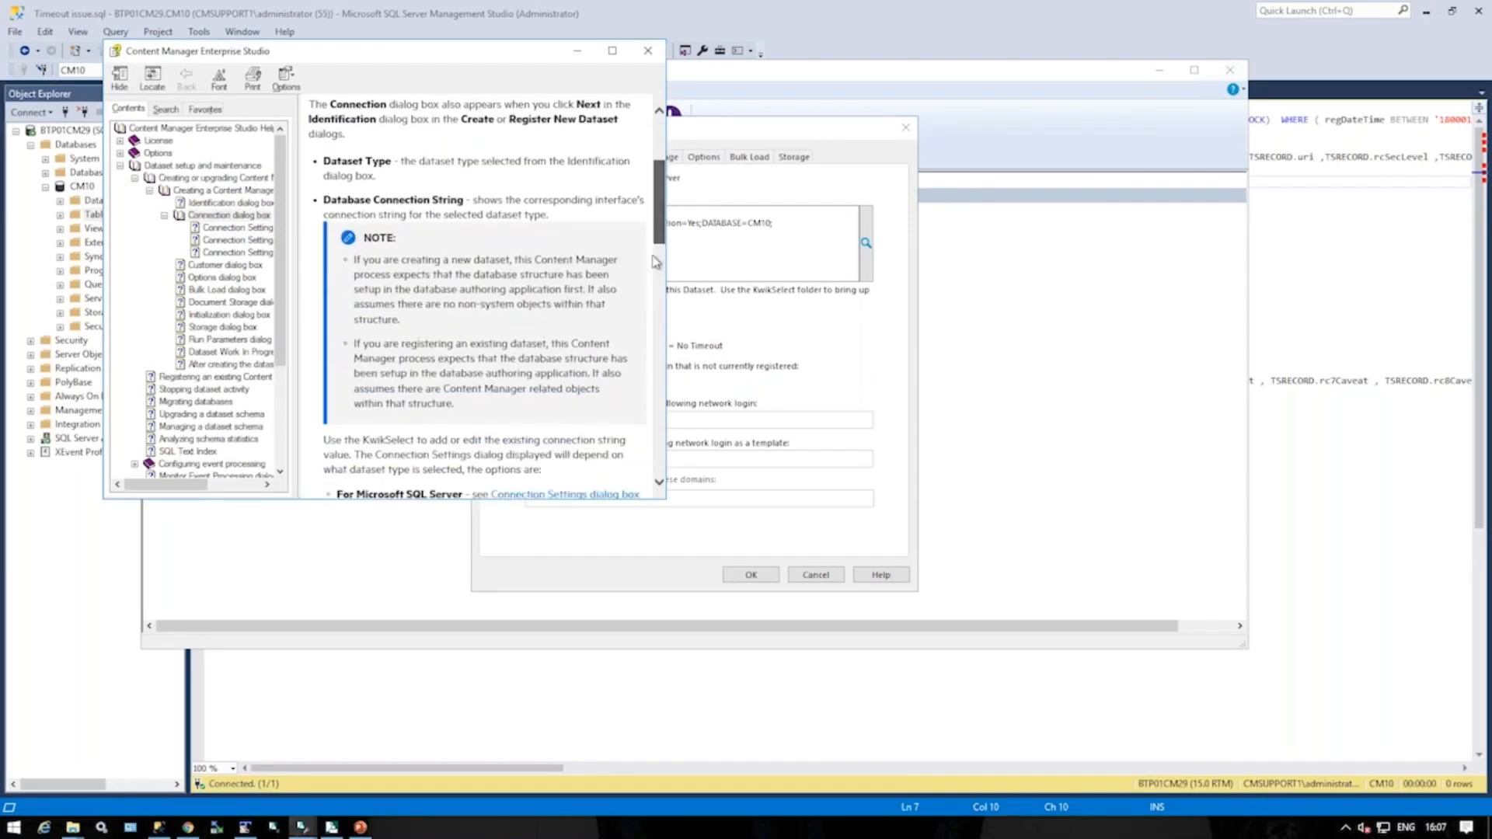
pyautogui.scroll(-4, 647, 300)
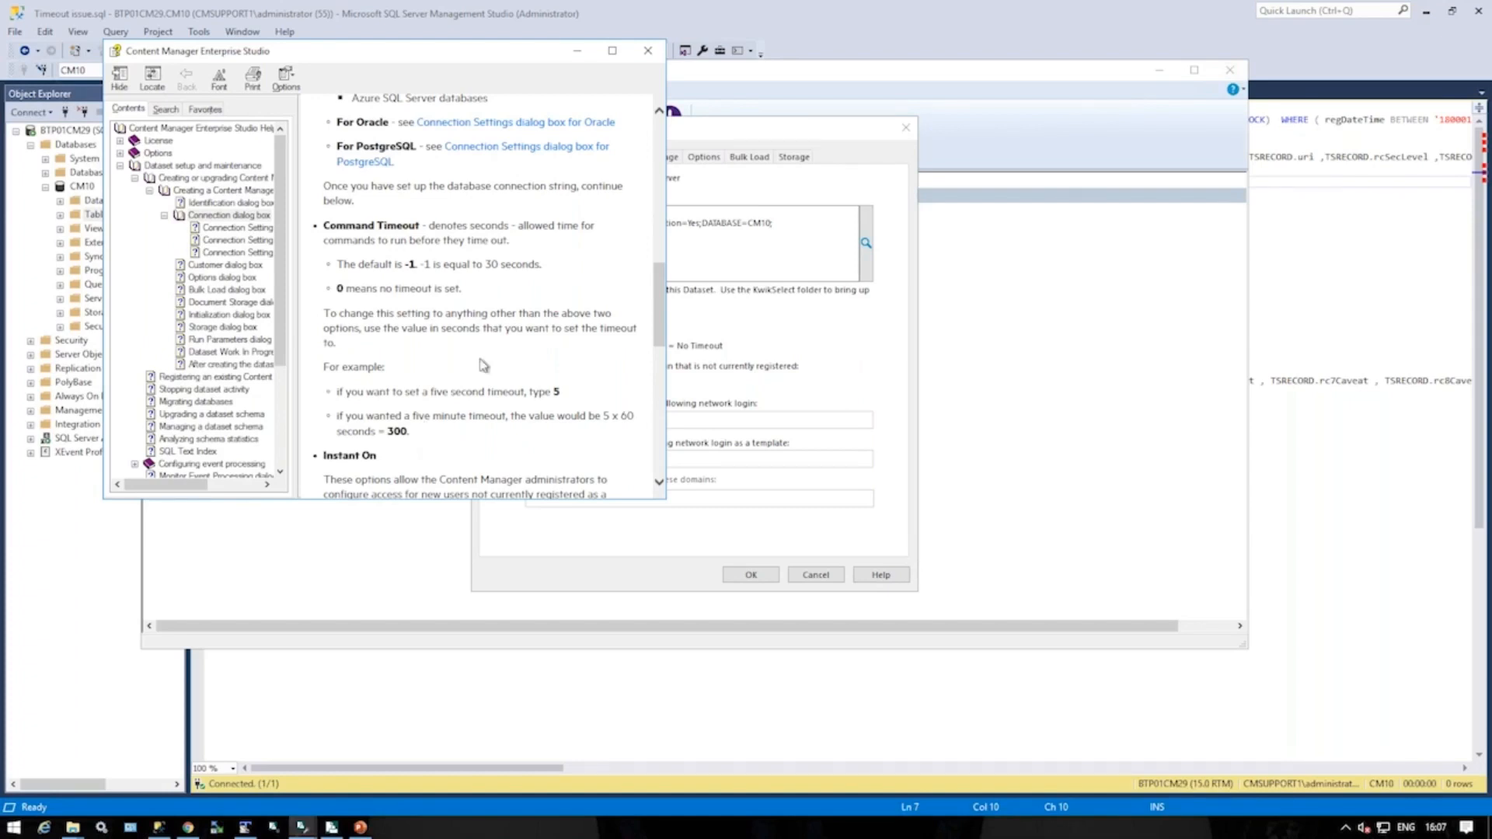
pyautogui.click(648, 50)
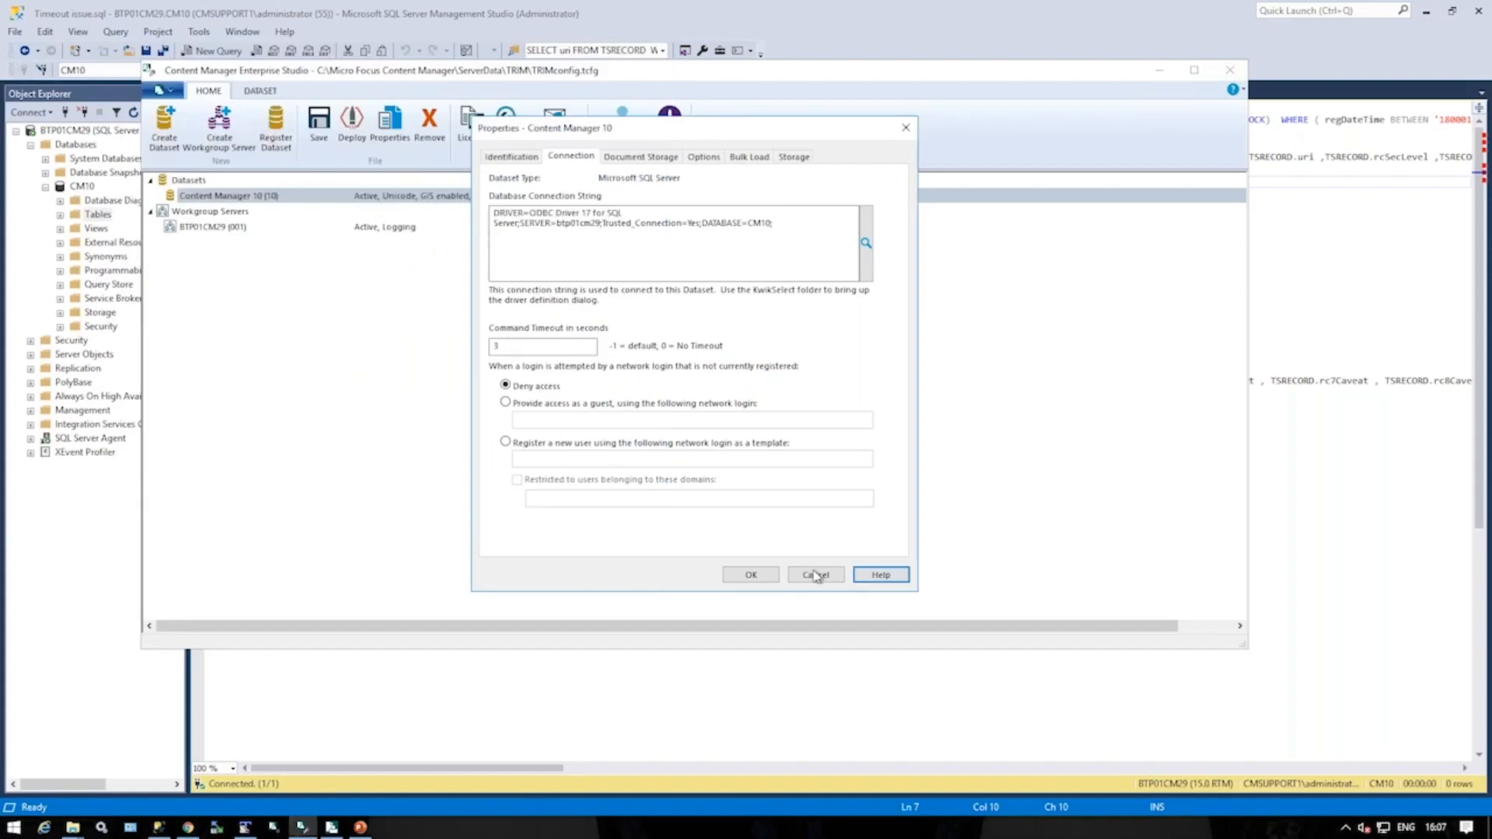
pyautogui.click(816, 575)
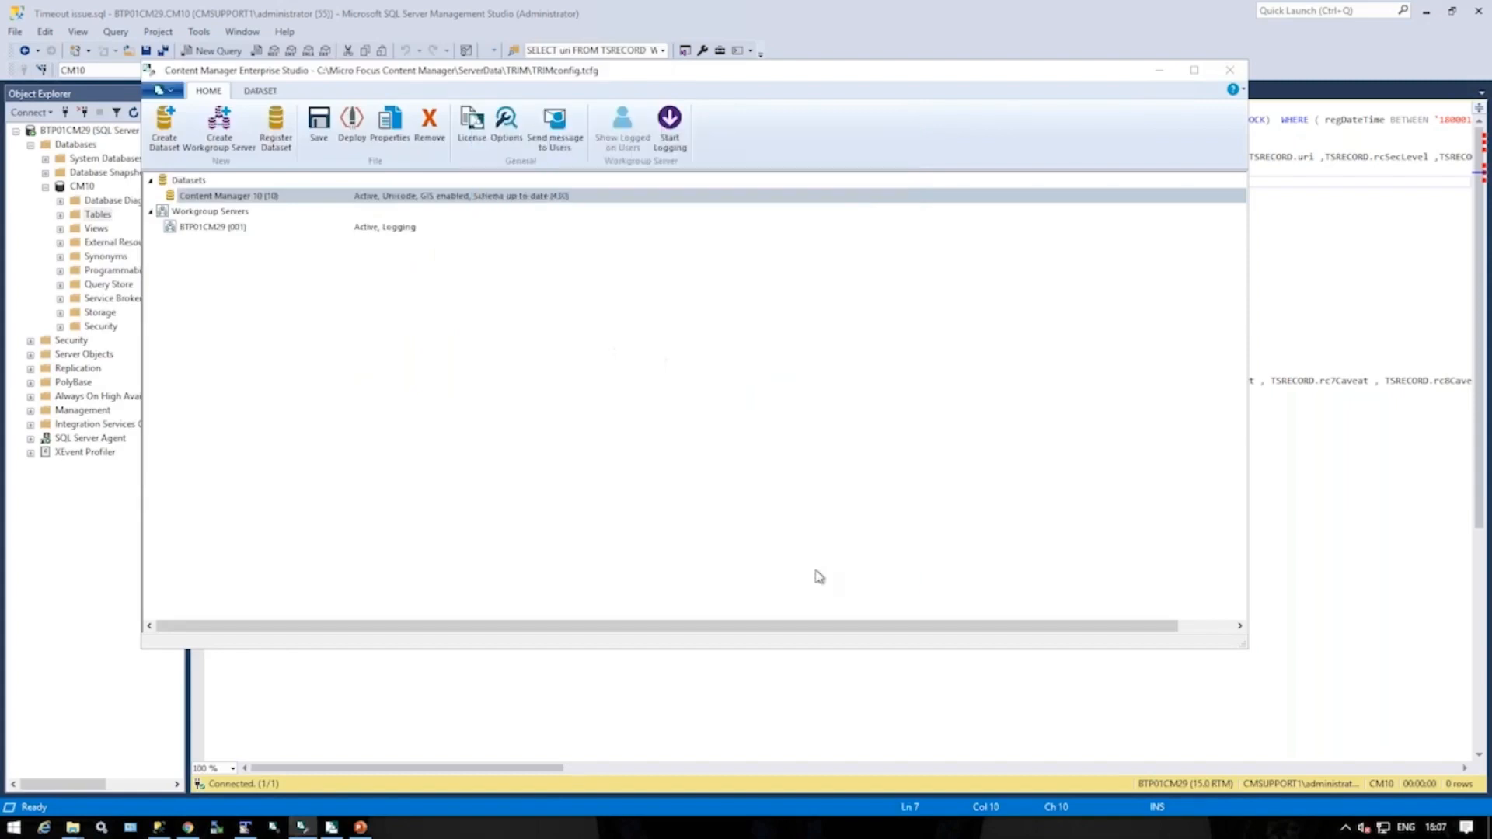
pyautogui.click(1159, 70)
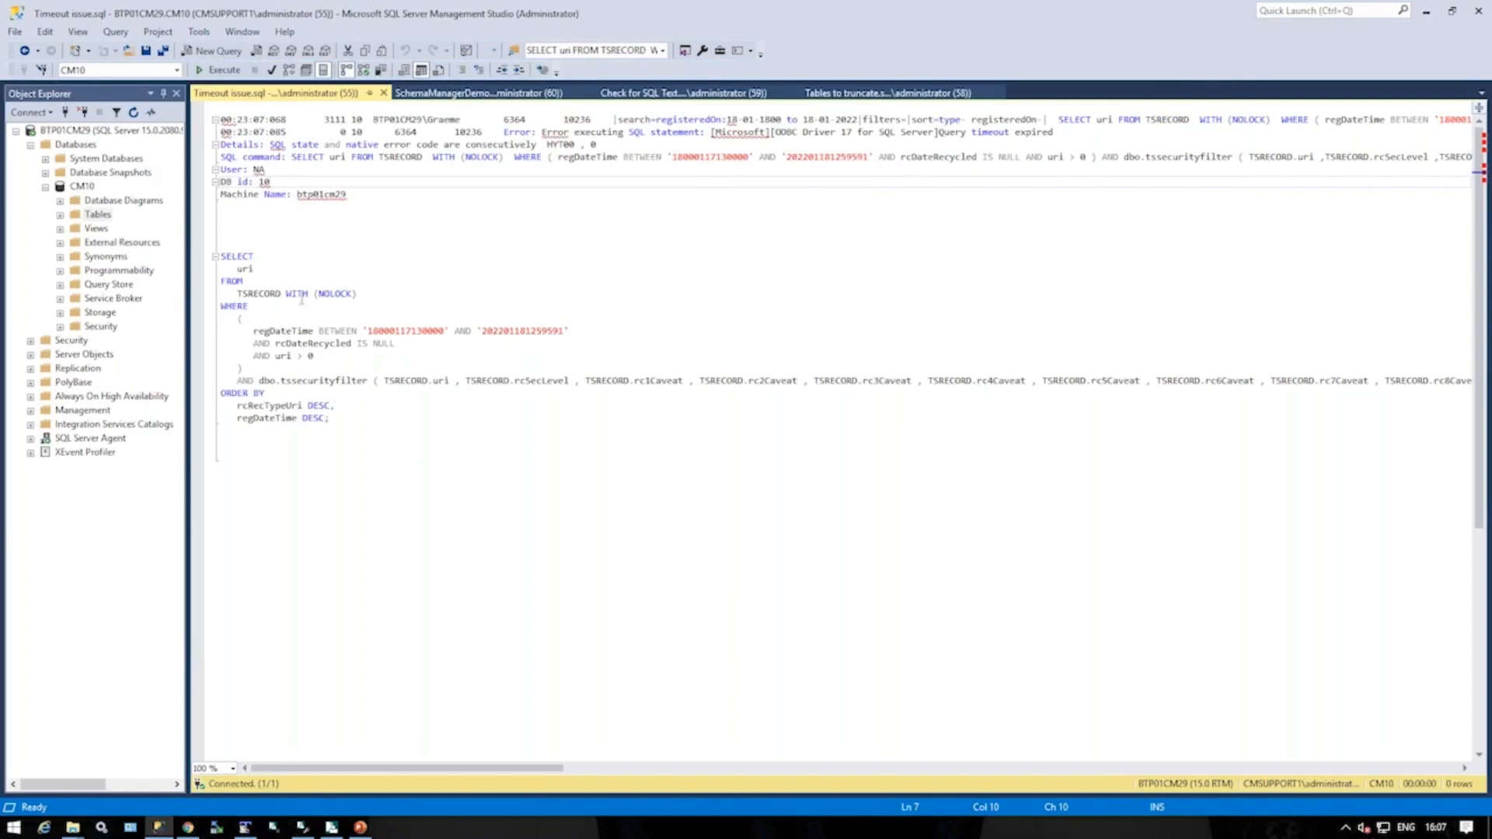
# Run only the formatted TSRECORD SELECT statement in Timeout issue.sql and view its actual execution plan
pyautogui.moveTo(258, 272)
pyautogui.moveTo(222, 256); pyautogui.dragTo(330, 418)
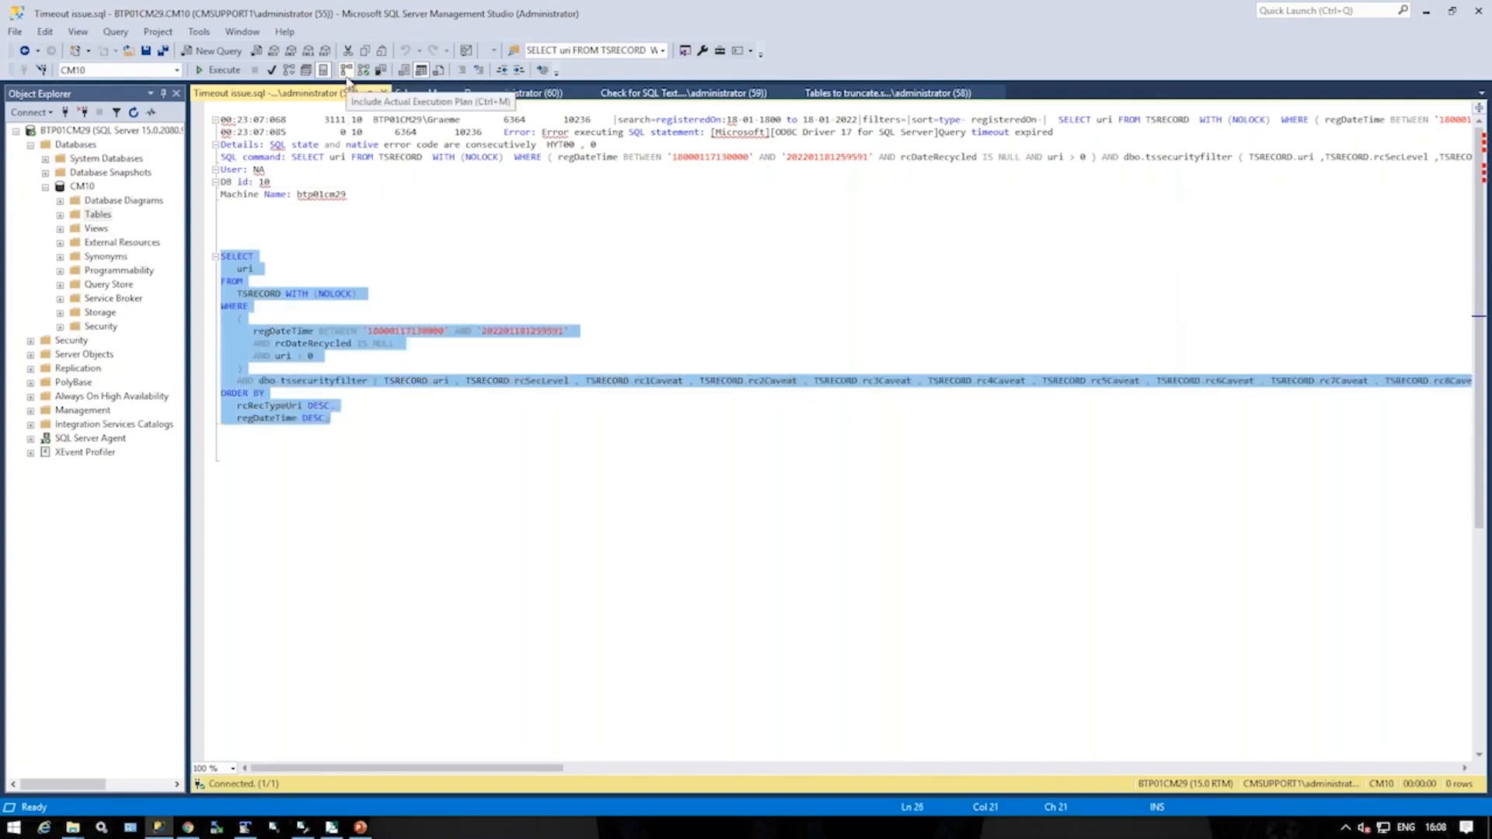
pyautogui.click(220, 70)
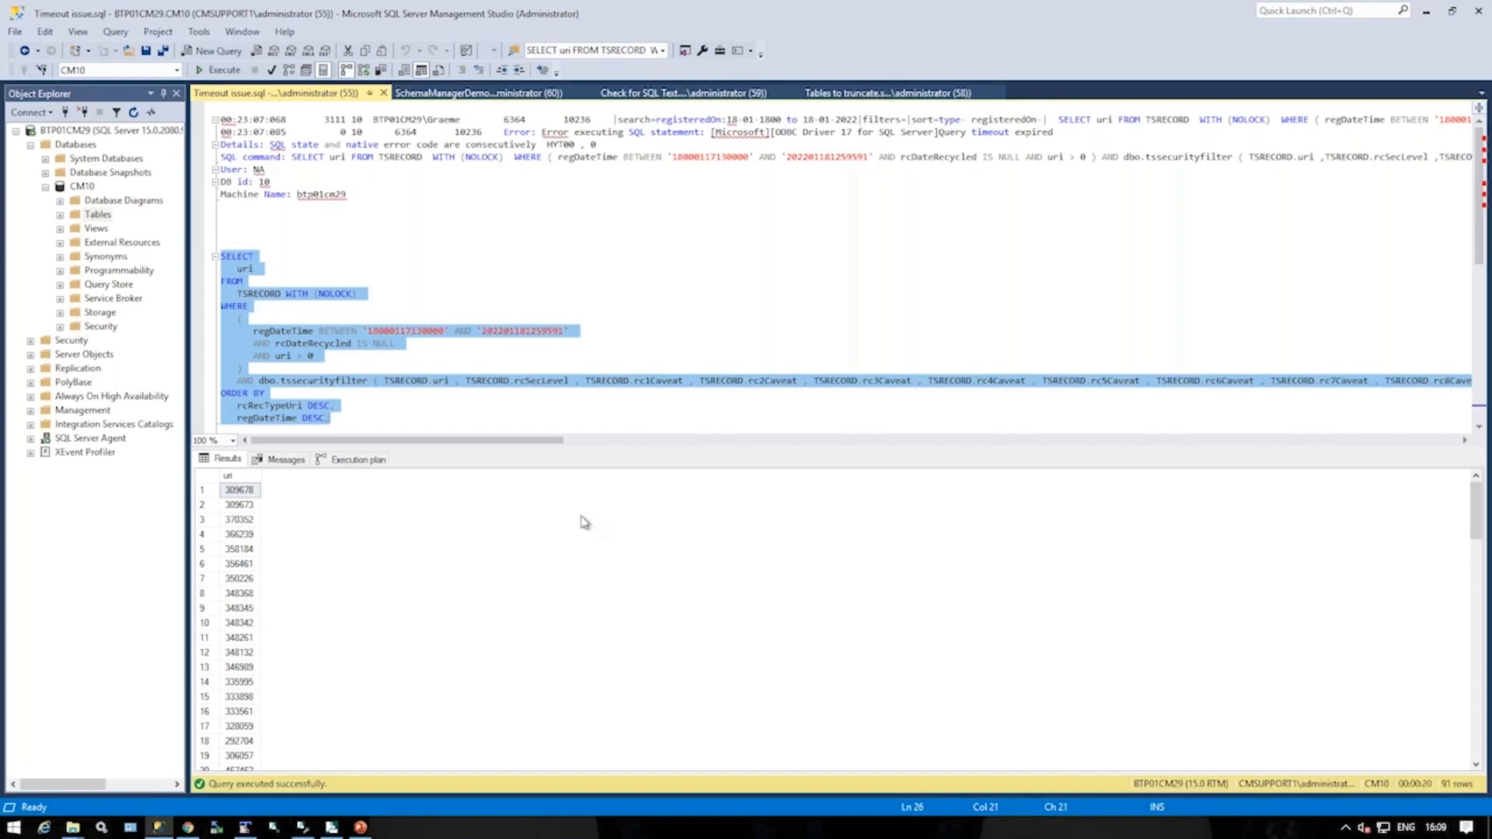
pyautogui.click(349, 462)
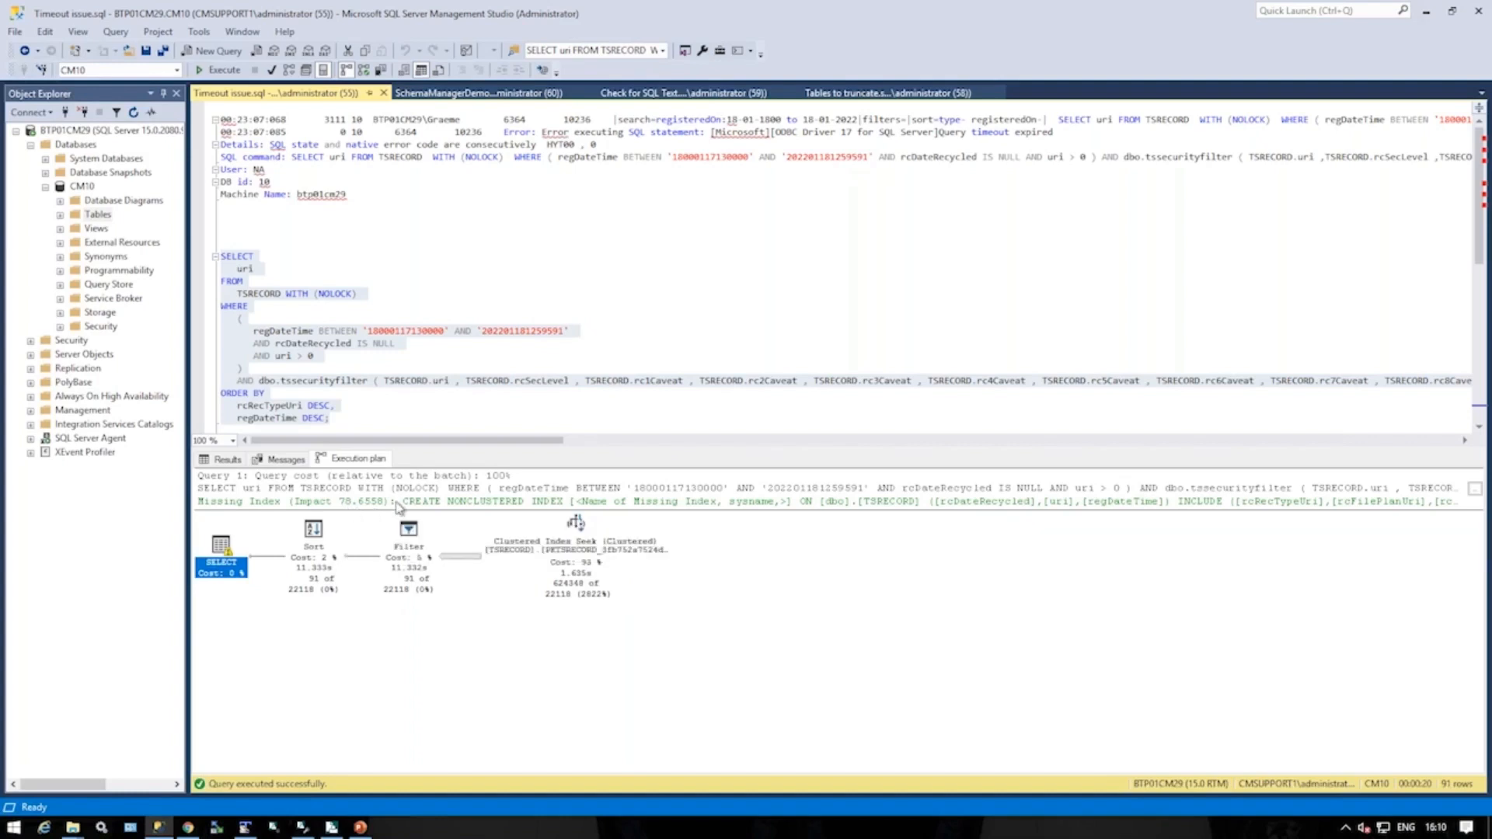
# Generate the missing index script from the execution plan and name the new nonclustered index date_range
pyautogui.rightClick(430, 494)
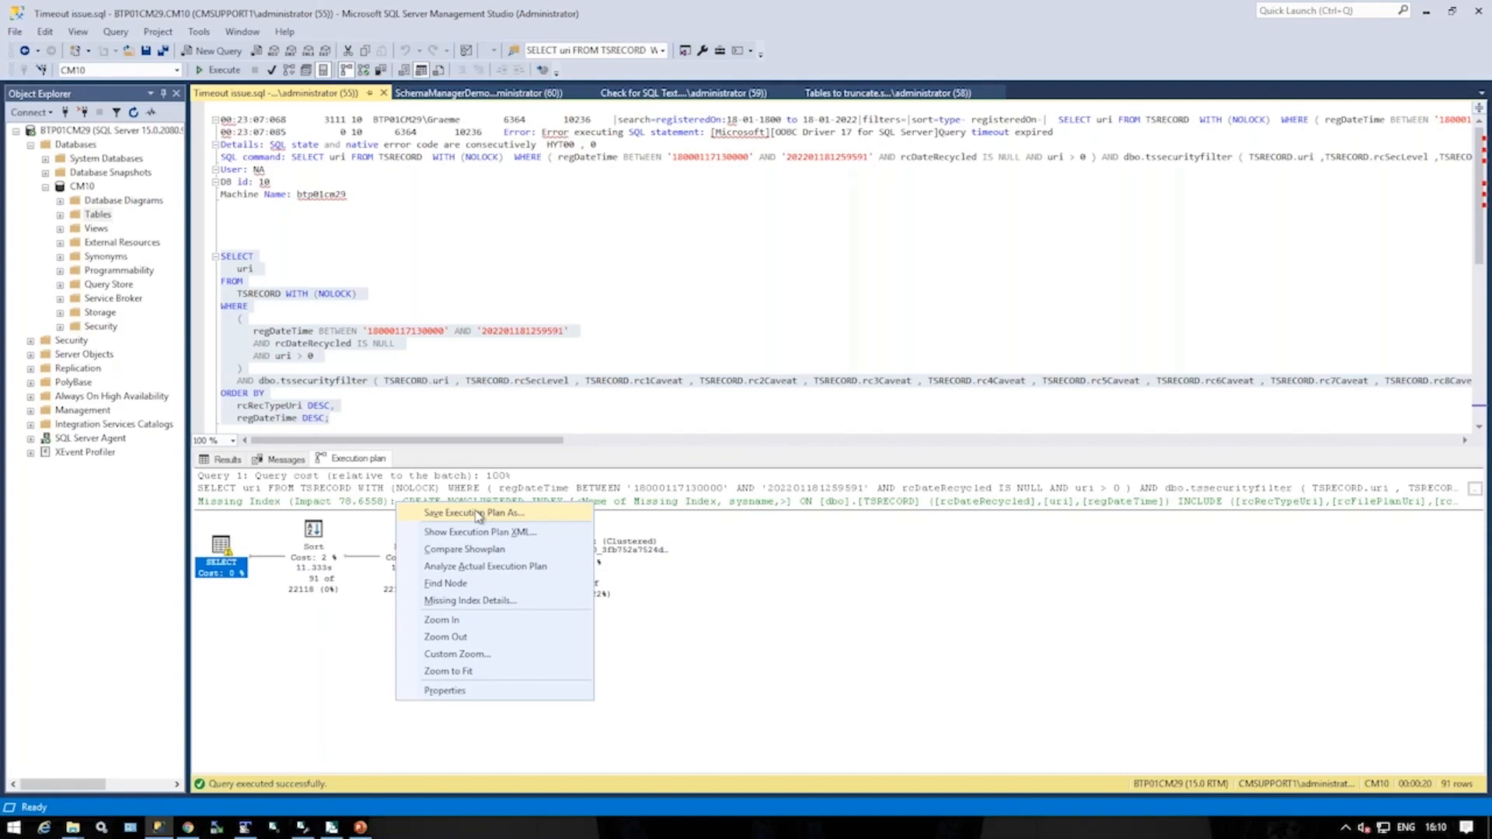
pyautogui.click(513, 603)
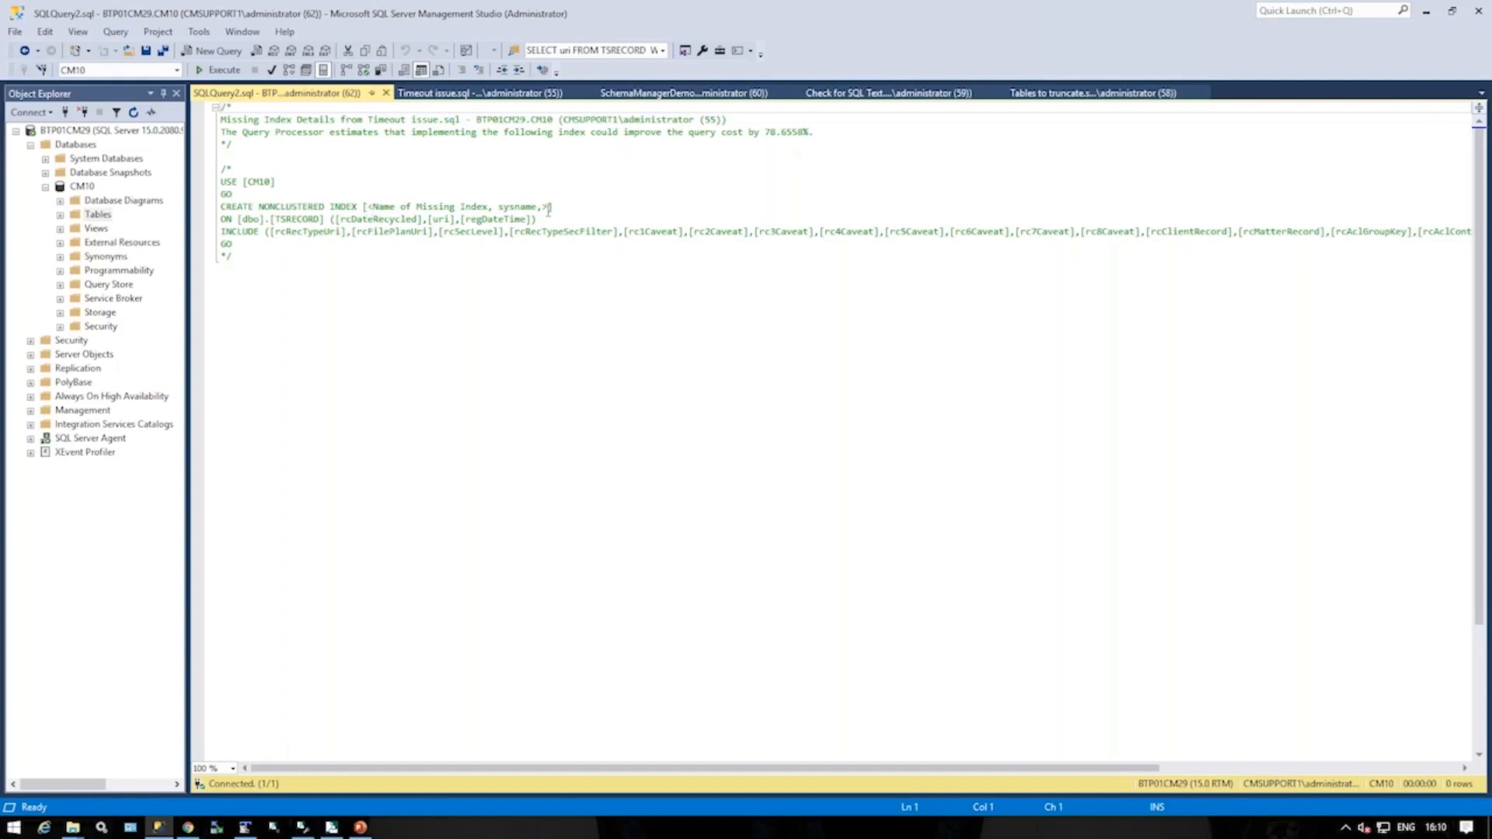
pyautogui.moveTo(549, 208); pyautogui.dragTo(370, 205)
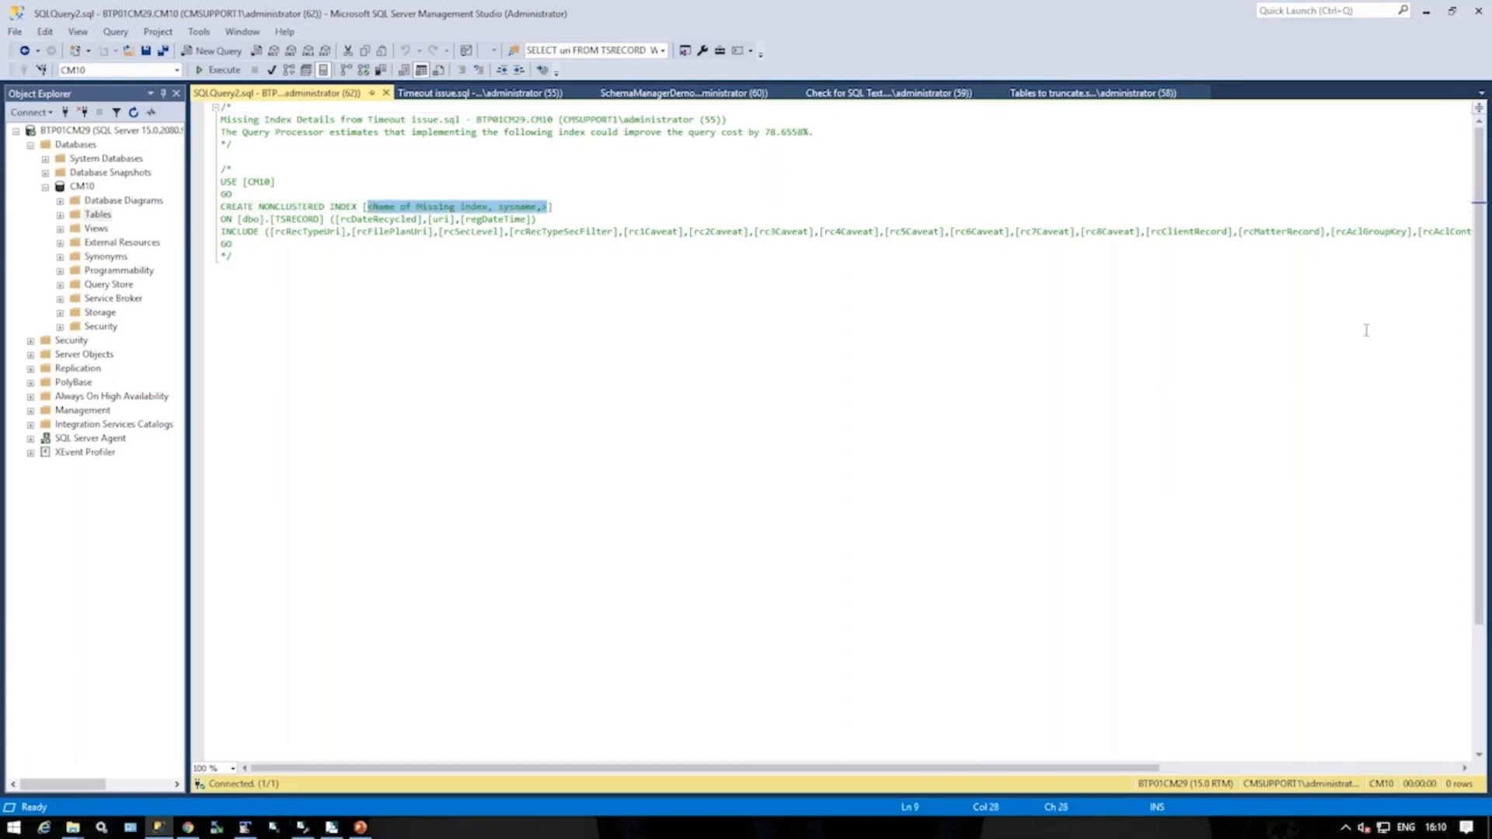
pyautogui.write('date')
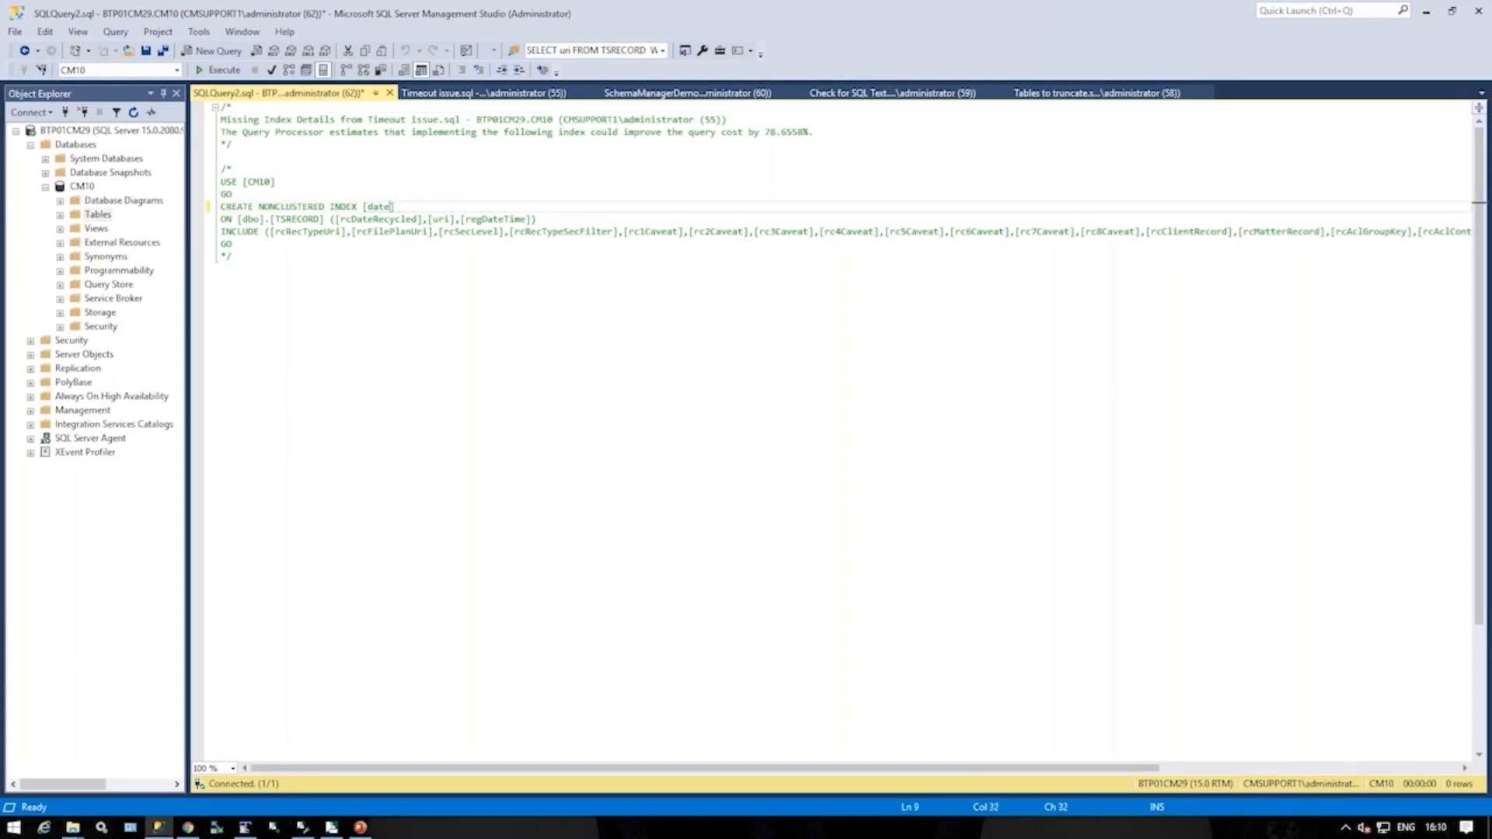
pyautogui.write('_range')
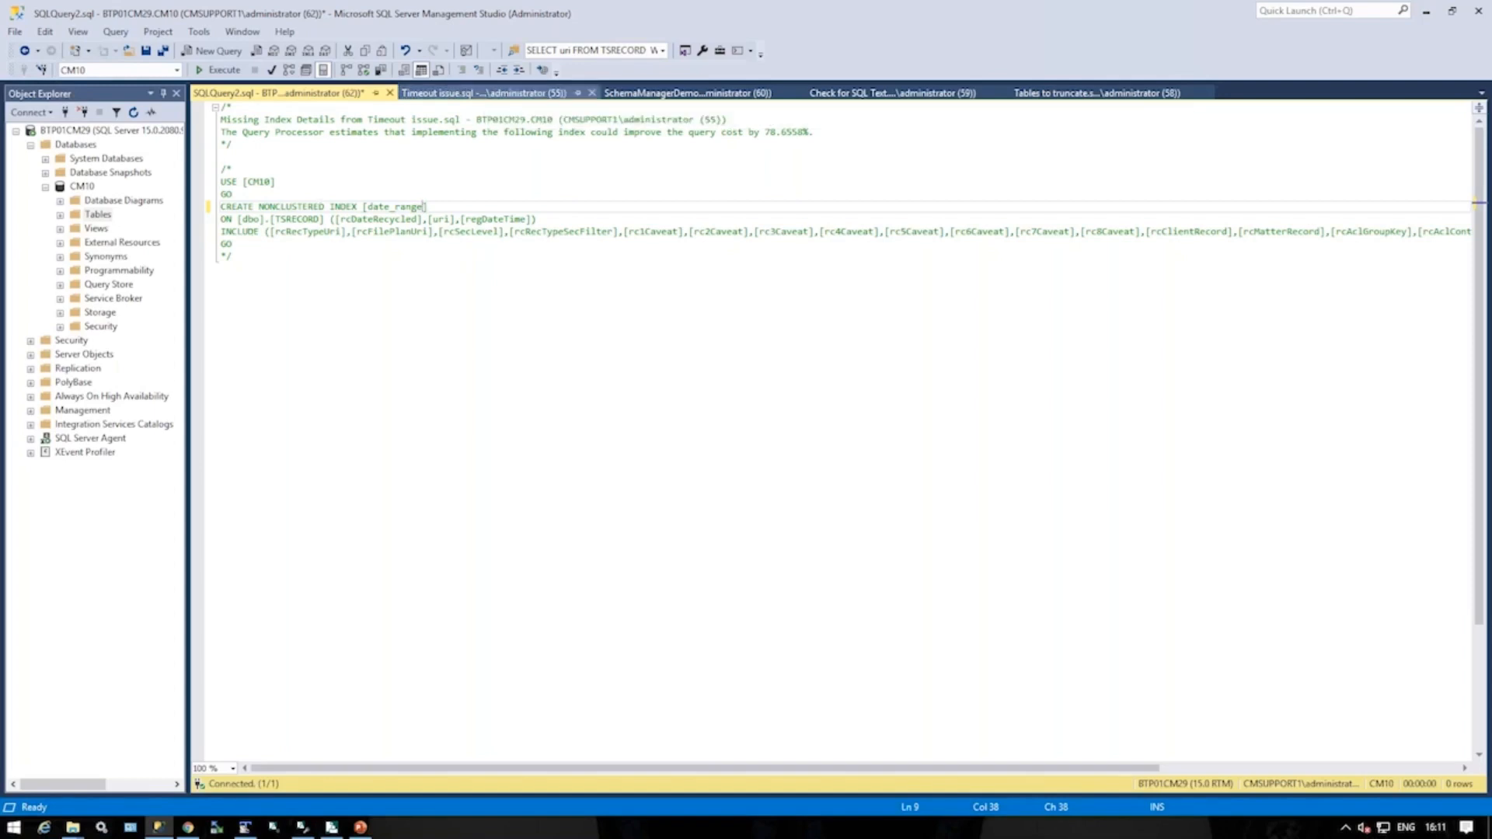
# Analyze the selected Timeout issue.sql query in Database Engine Tuning Advisor with CM10 as the database
pyautogui.click(482, 93)
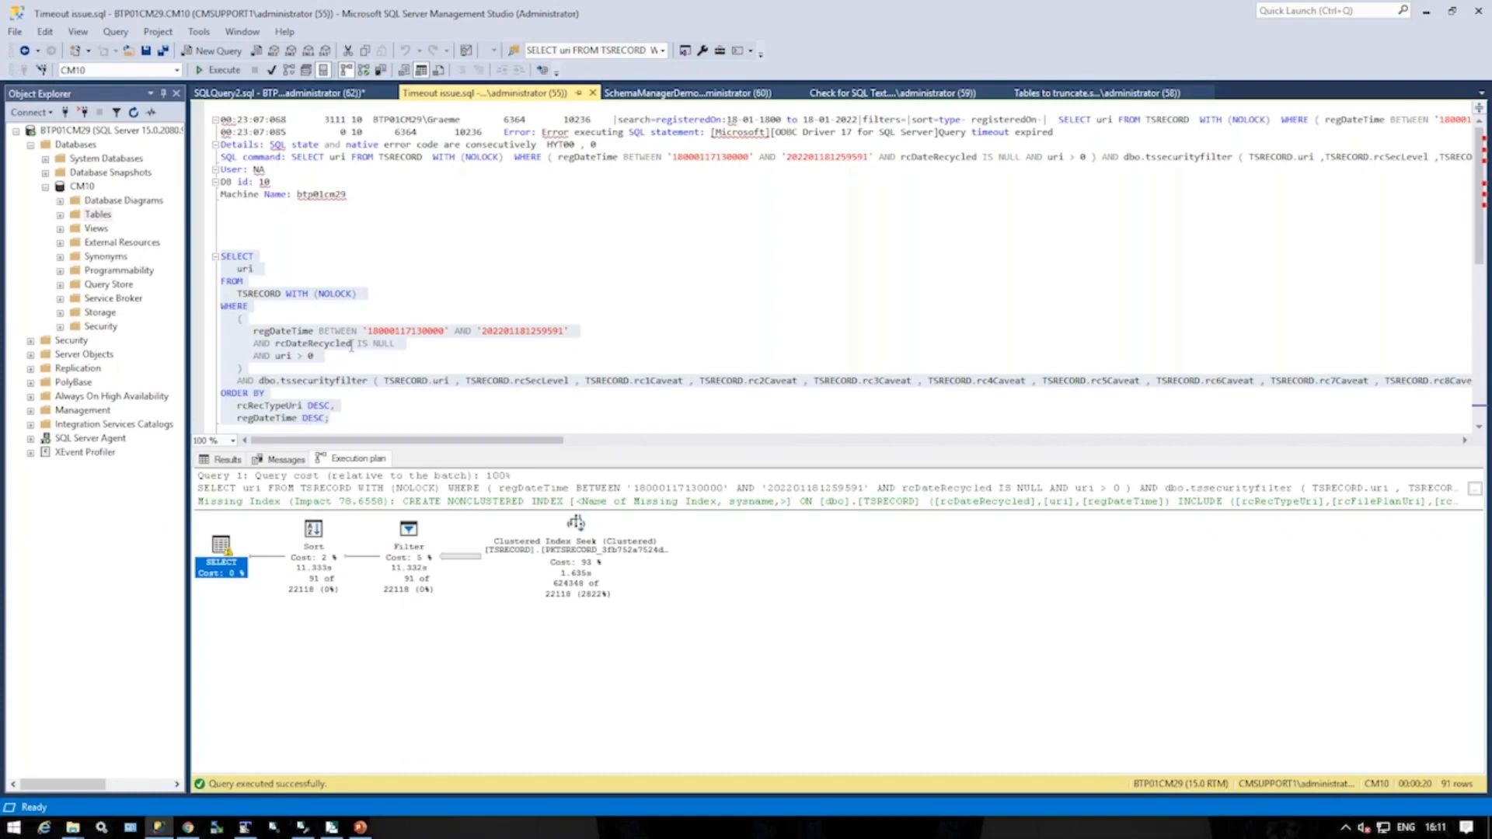
pyautogui.rightClick(351, 347)
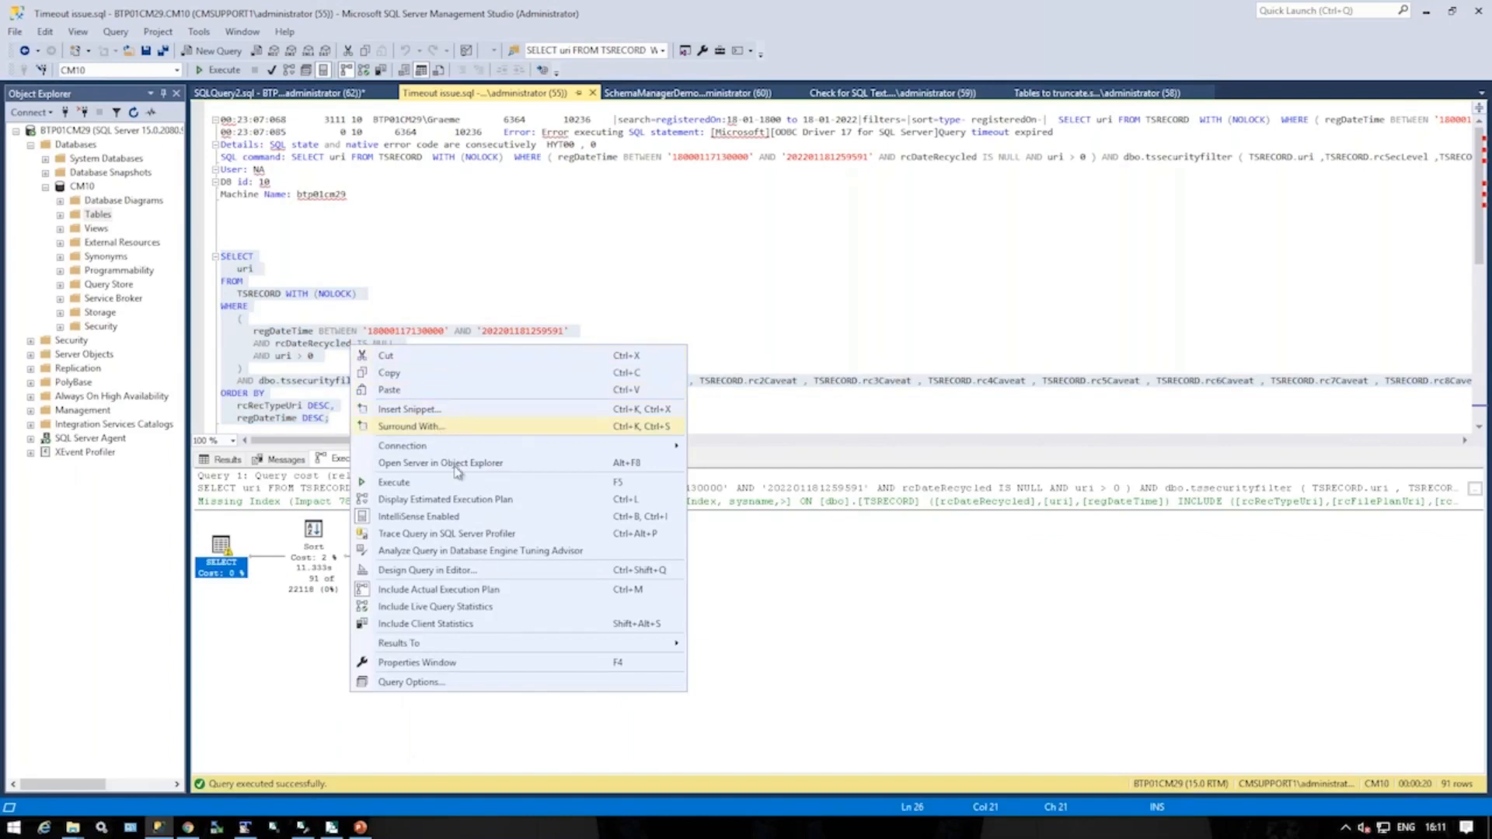
pyautogui.click(477, 551)
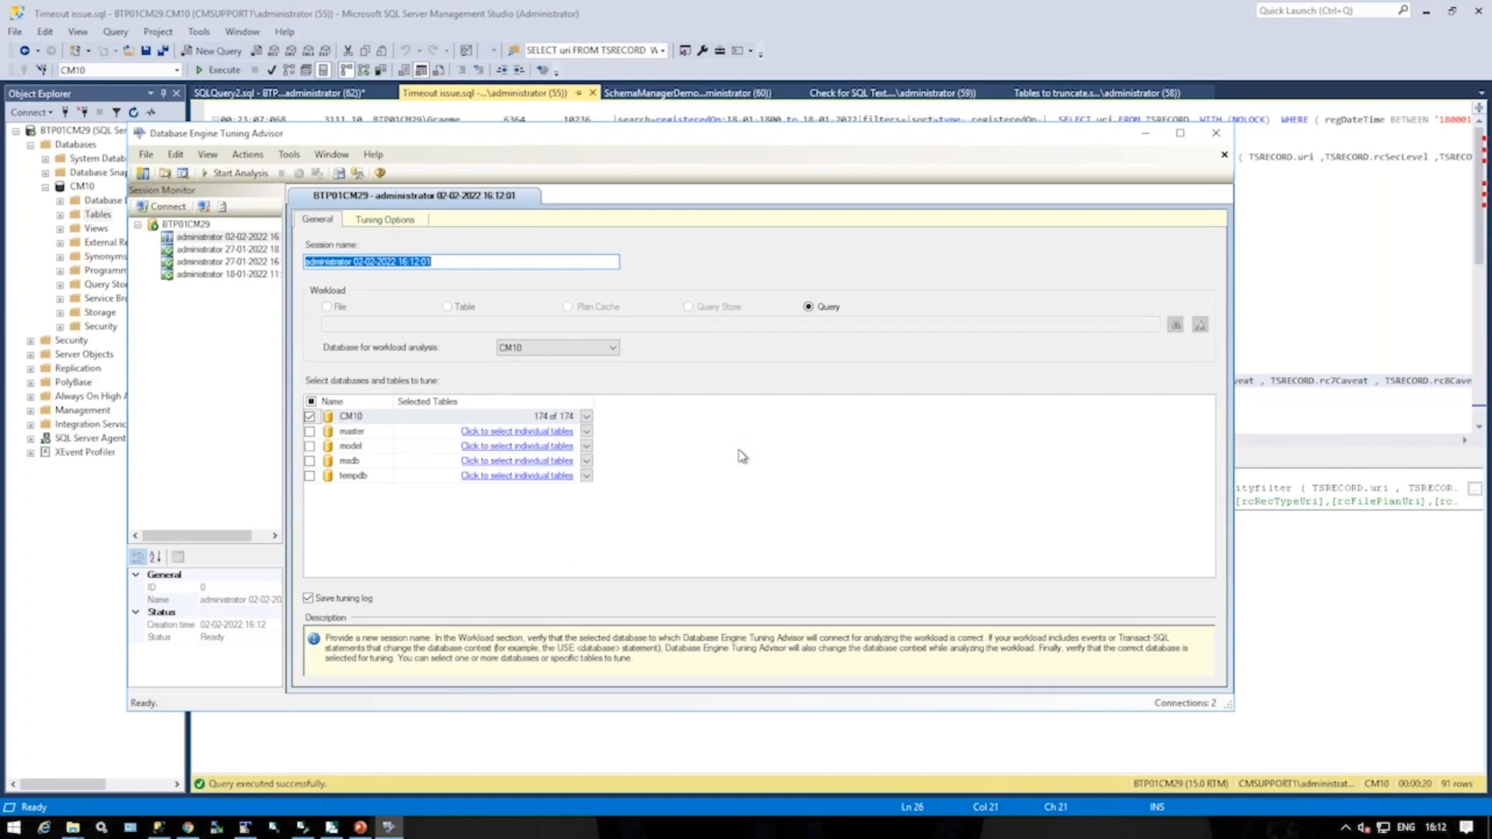
pyautogui.click(238, 174)
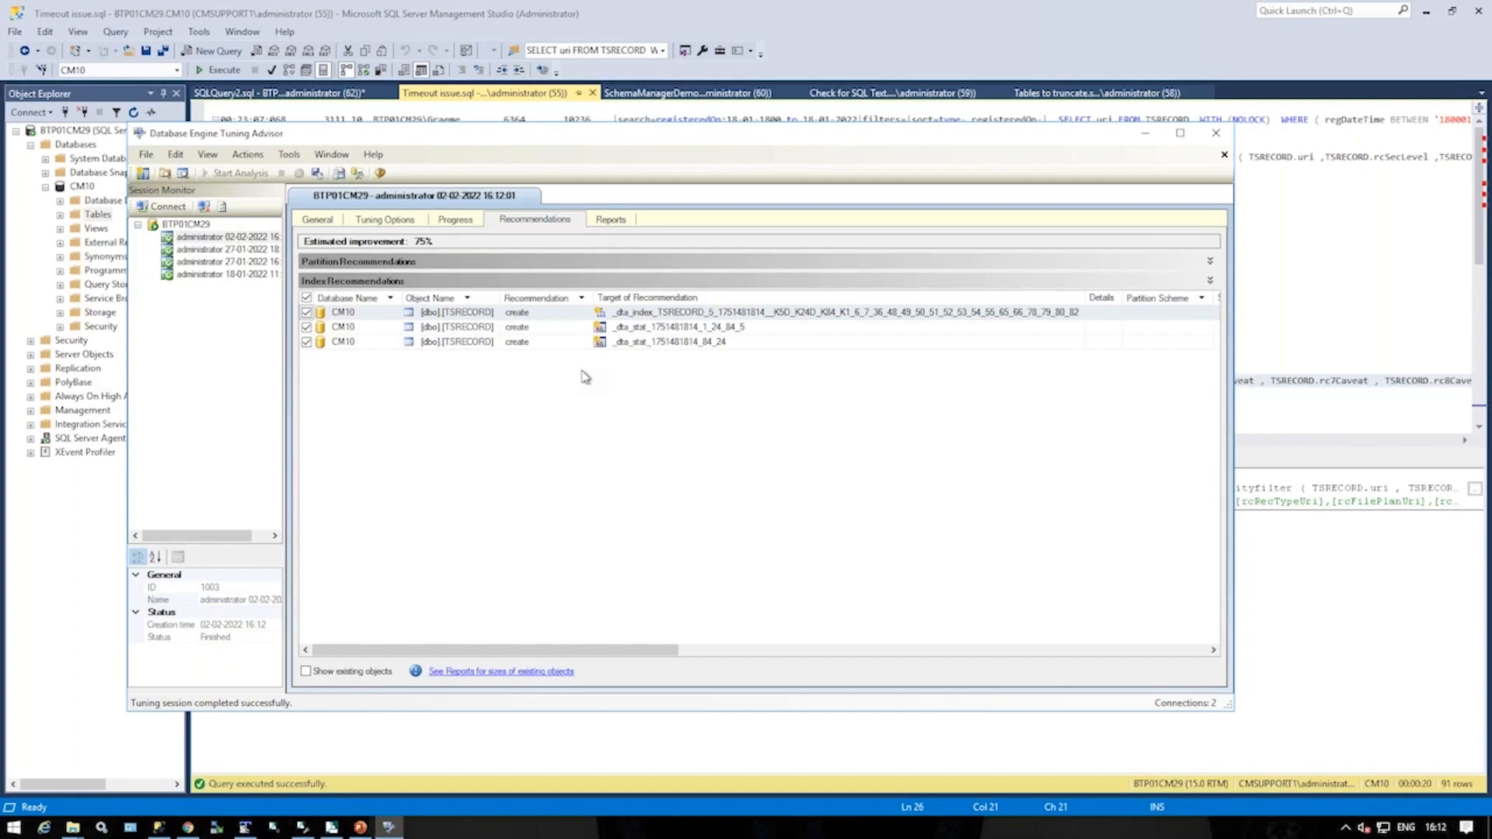
# Look at the actions offered for the tuning recommendations without applying any, then close Database Engine Tuning Advisor
pyautogui.click(251, 157)
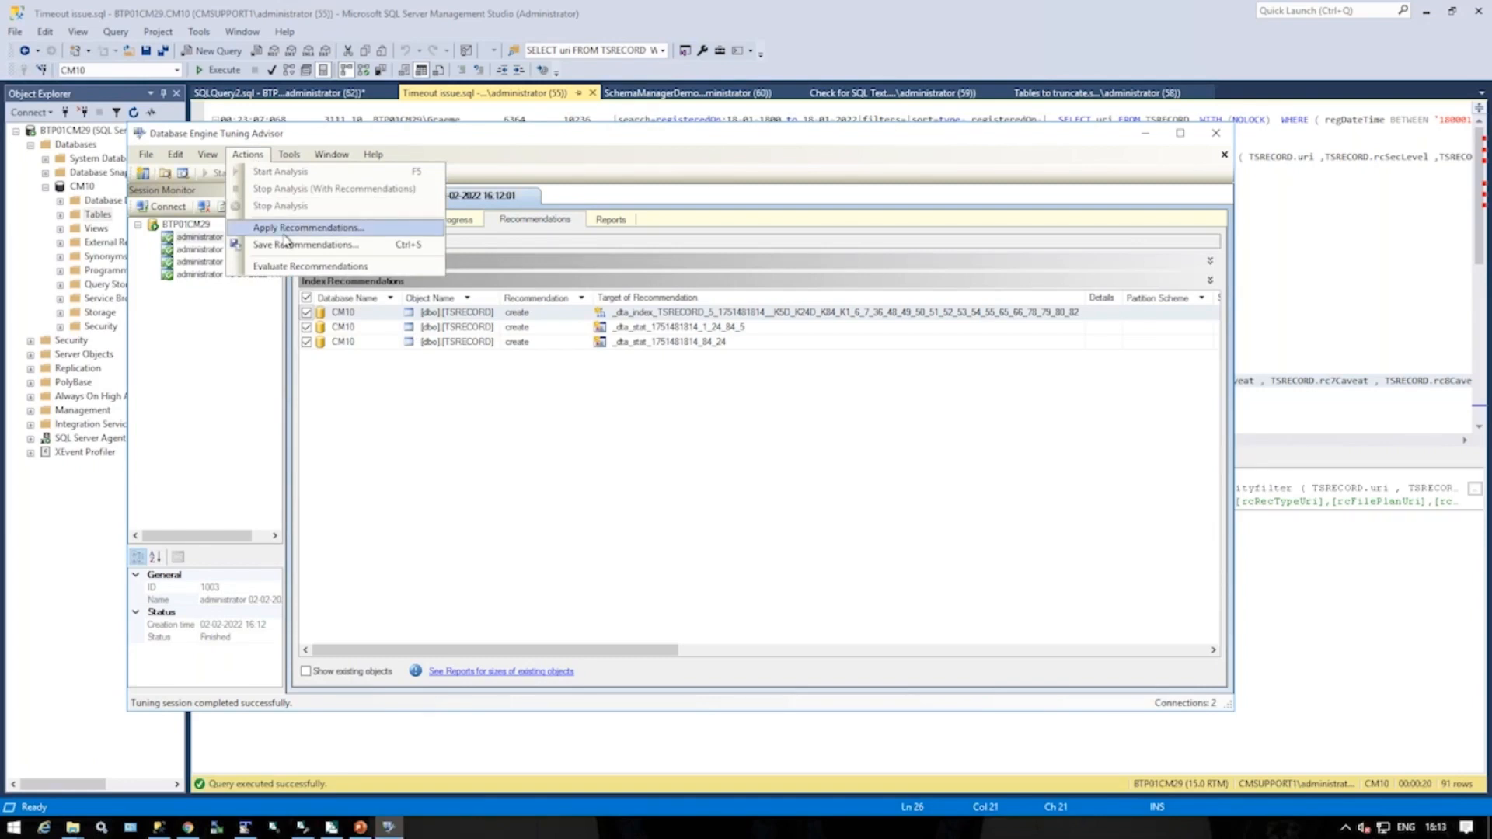
pyautogui.click(649, 449)
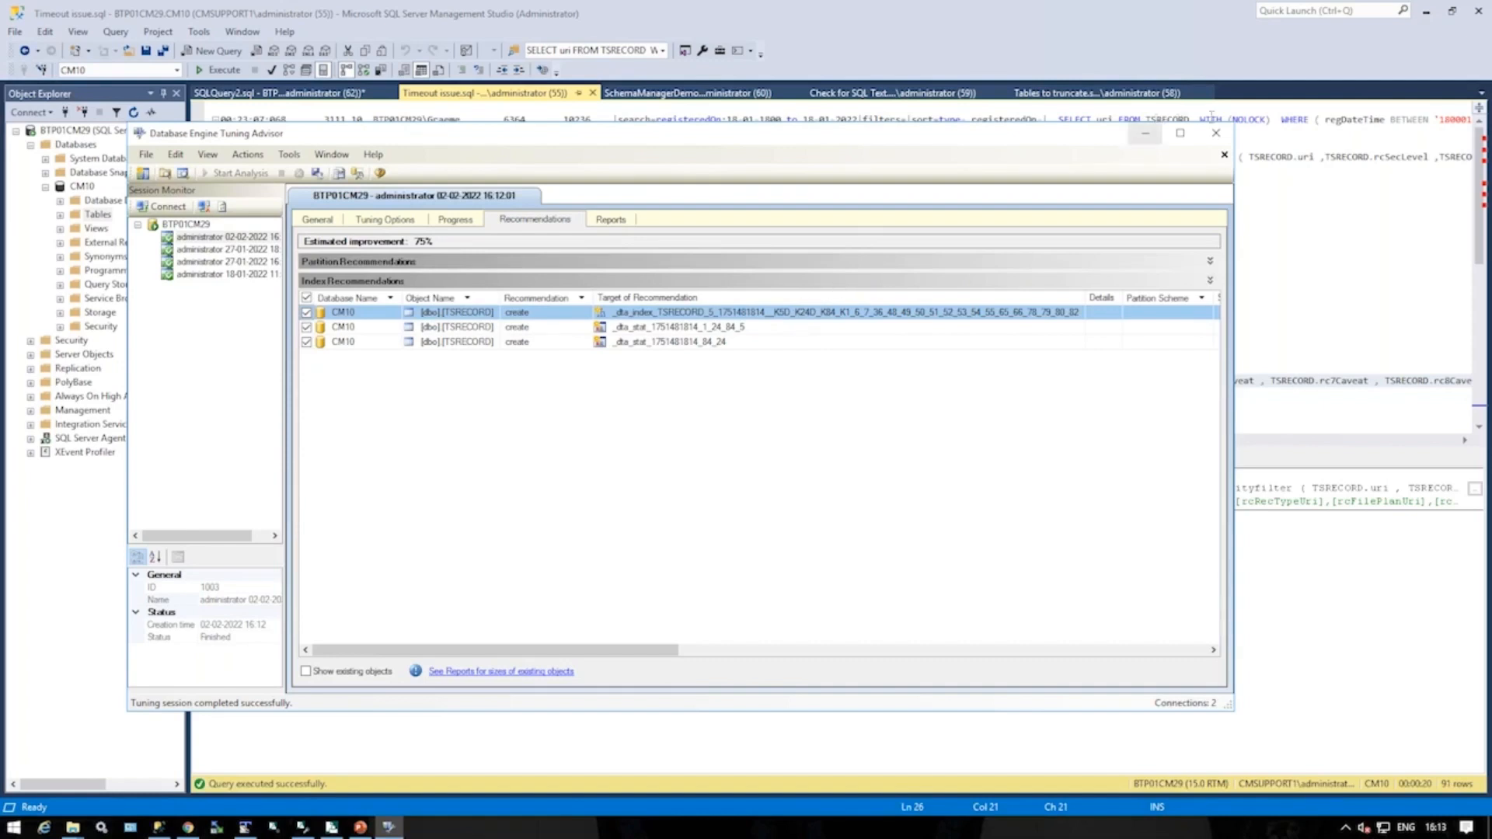
pyautogui.click(1215, 137)
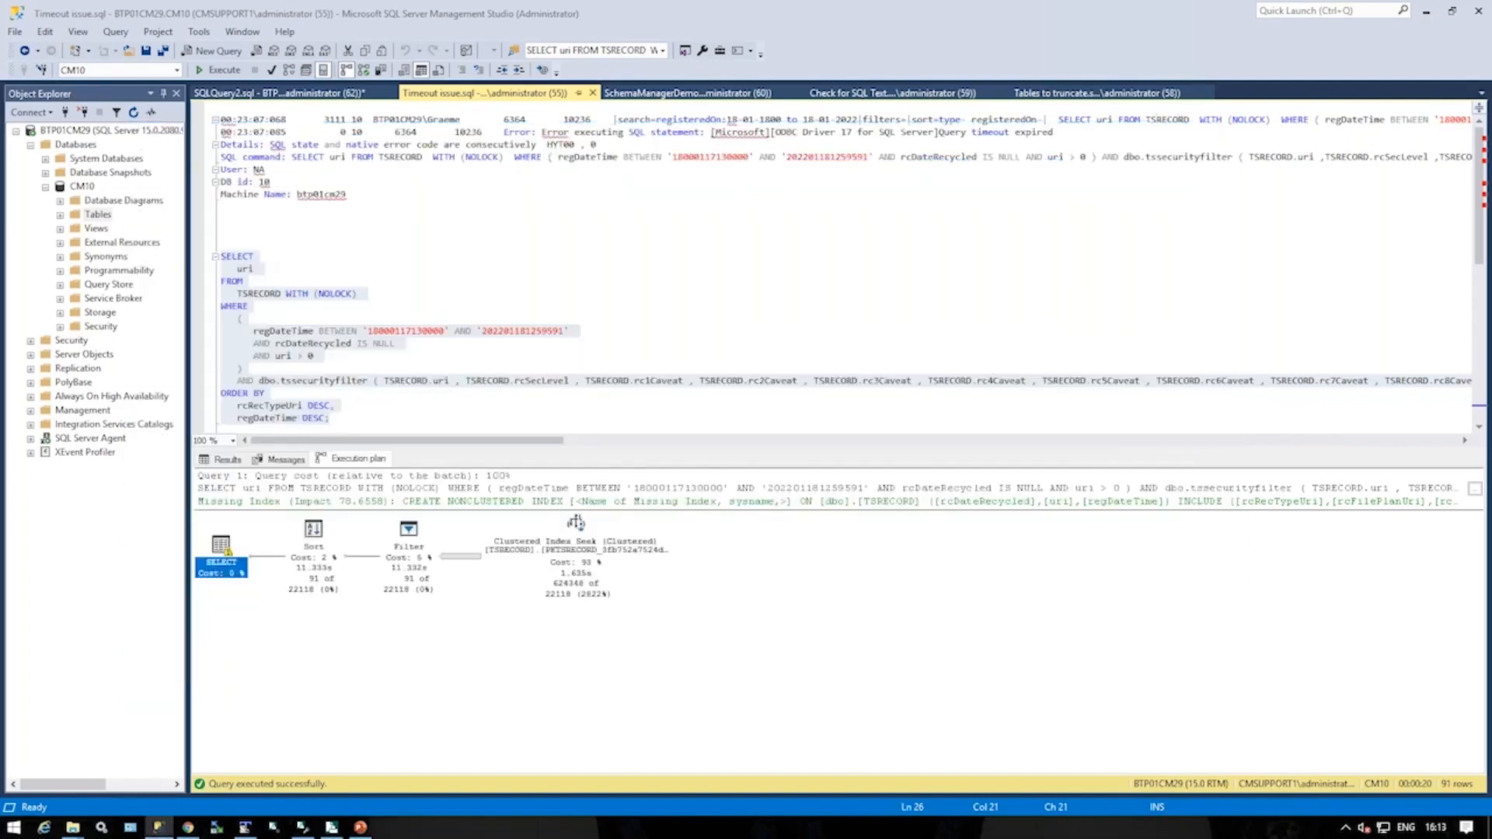
# Execute the date_range index script in SQLQuery2.sql from USE [CM10] through the closing comment mark
pyautogui.click(291, 96)
pyautogui.moveTo(226, 268); pyautogui.dragTo(220, 183)
pyautogui.click(221, 70)
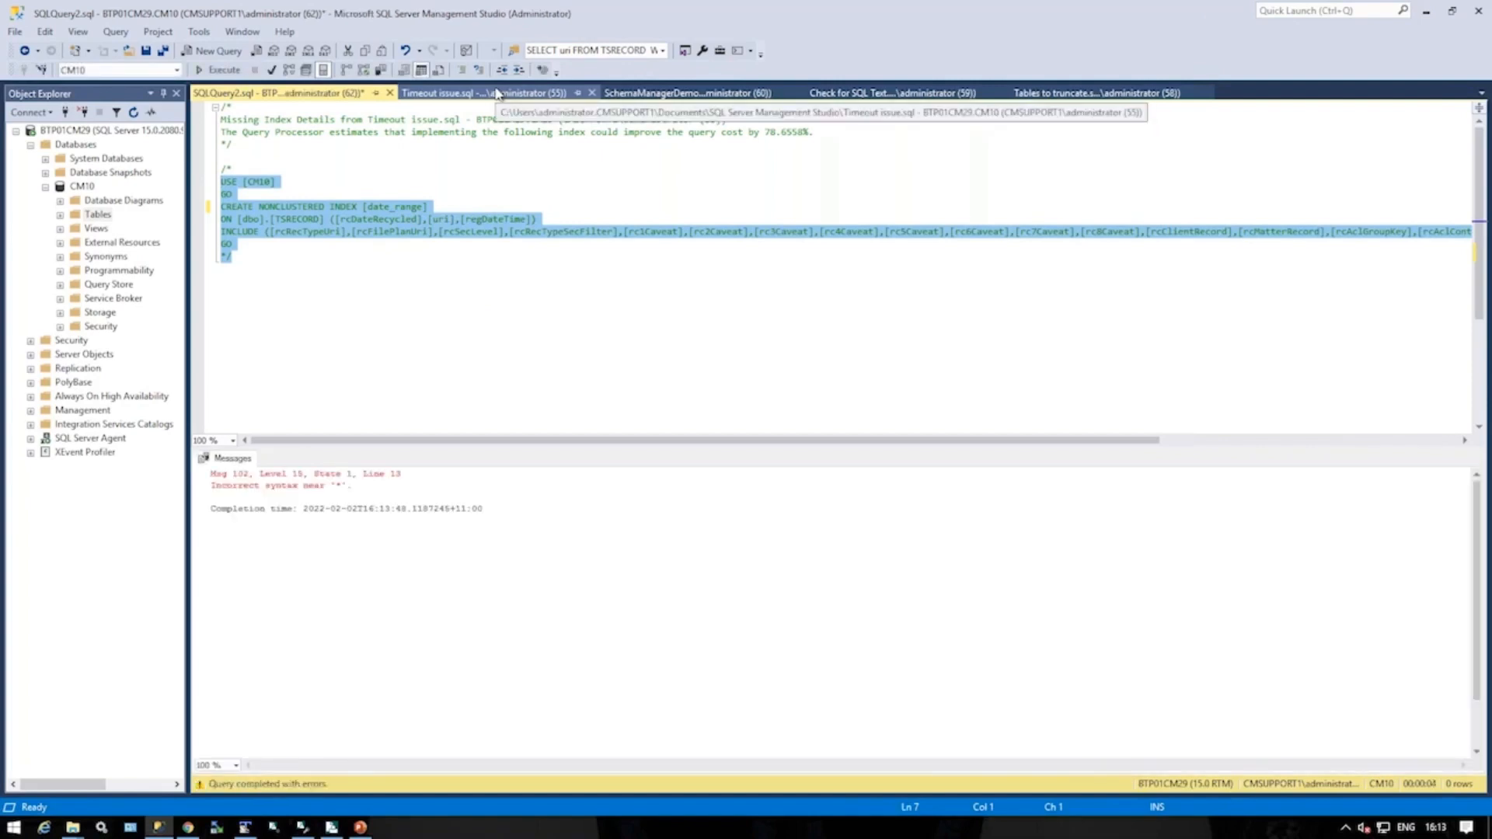
# Try to execute the date_range index script again, from USE [CM10] to the final GO without the comment mark
pyautogui.click(247, 264)
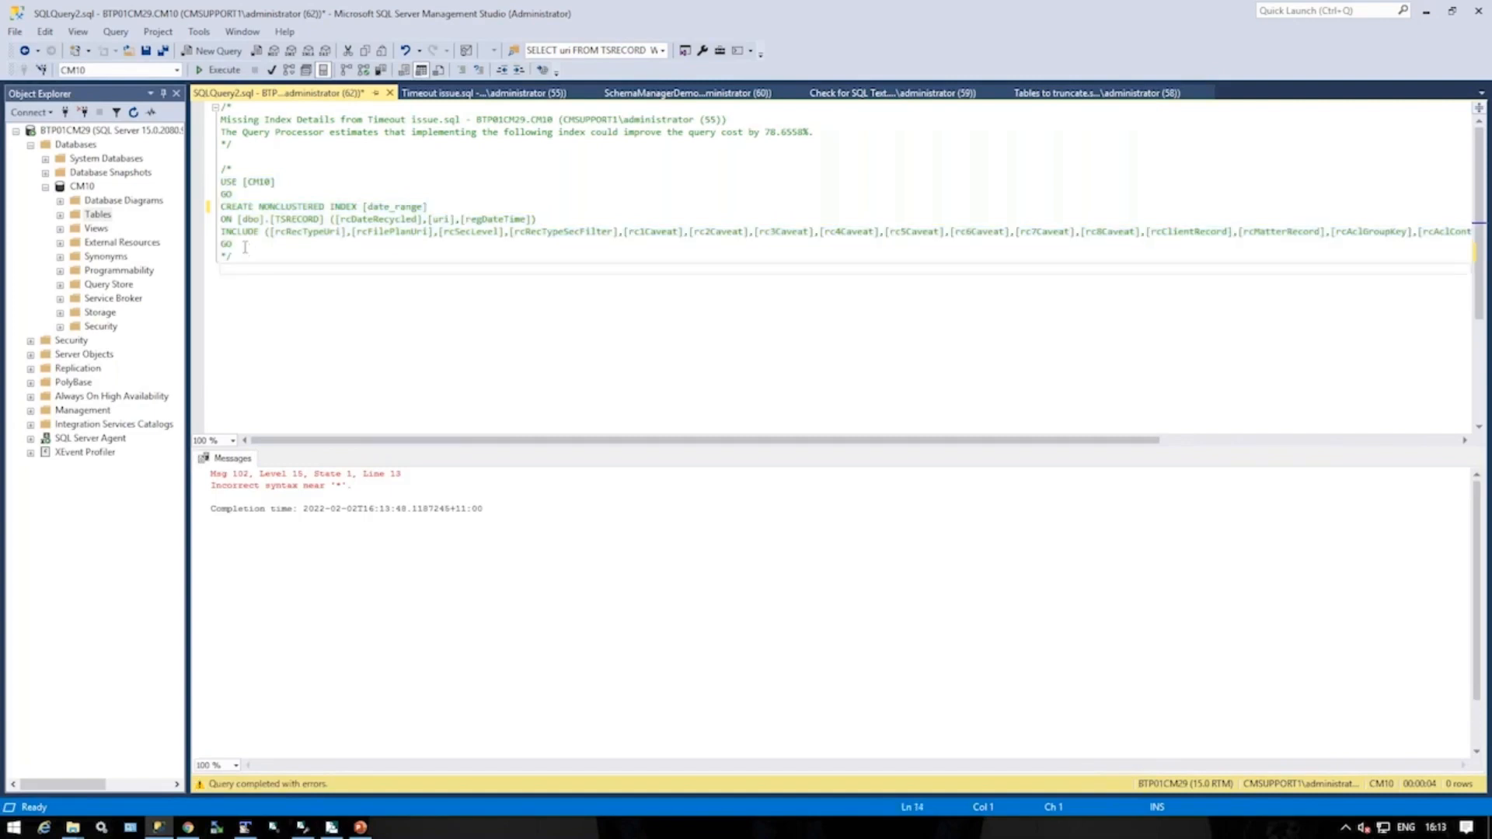
pyautogui.moveTo(245, 247); pyautogui.dragTo(222, 181)
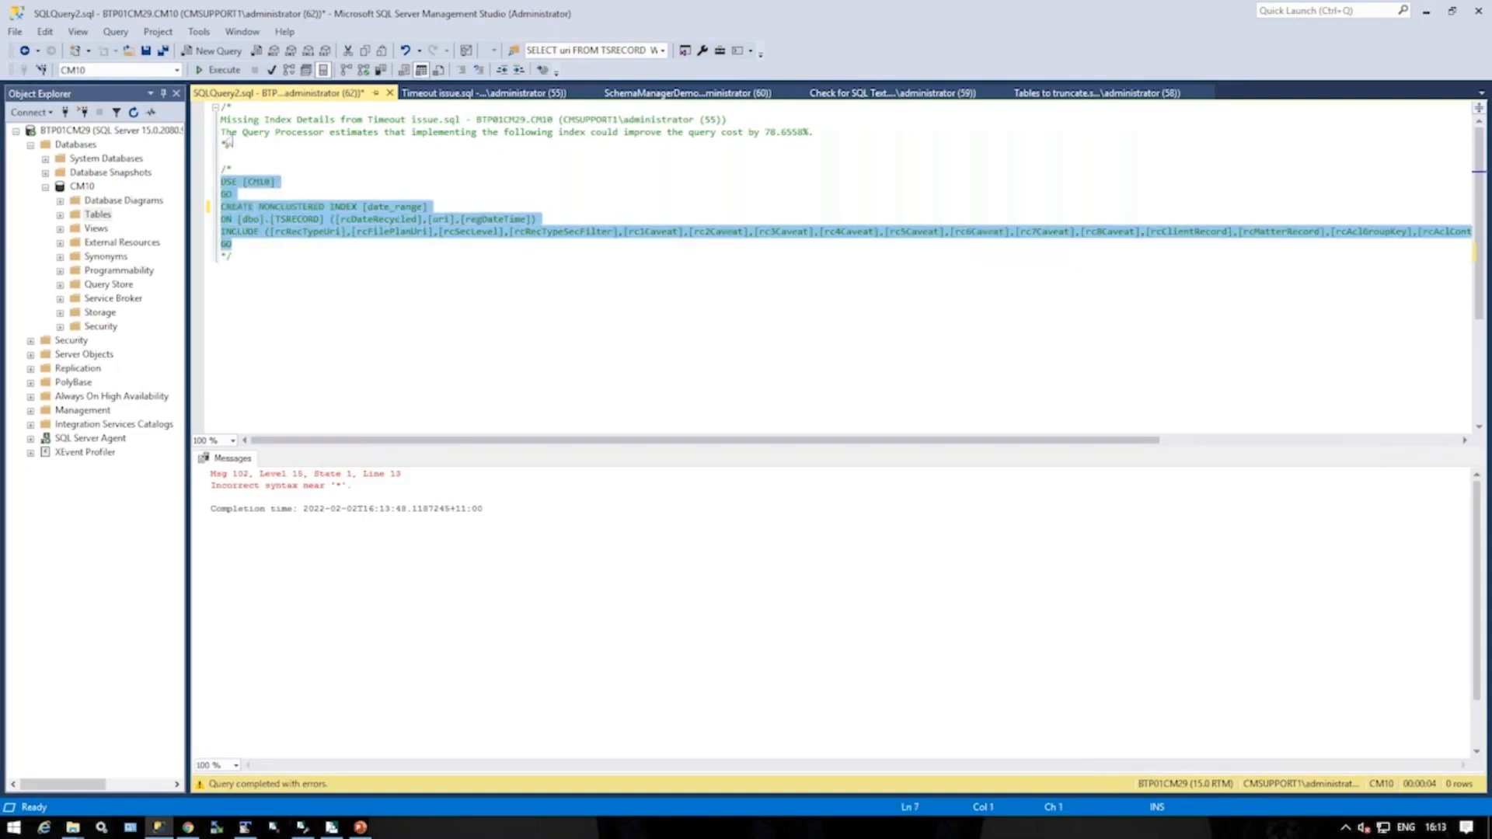
pyautogui.press('F5')
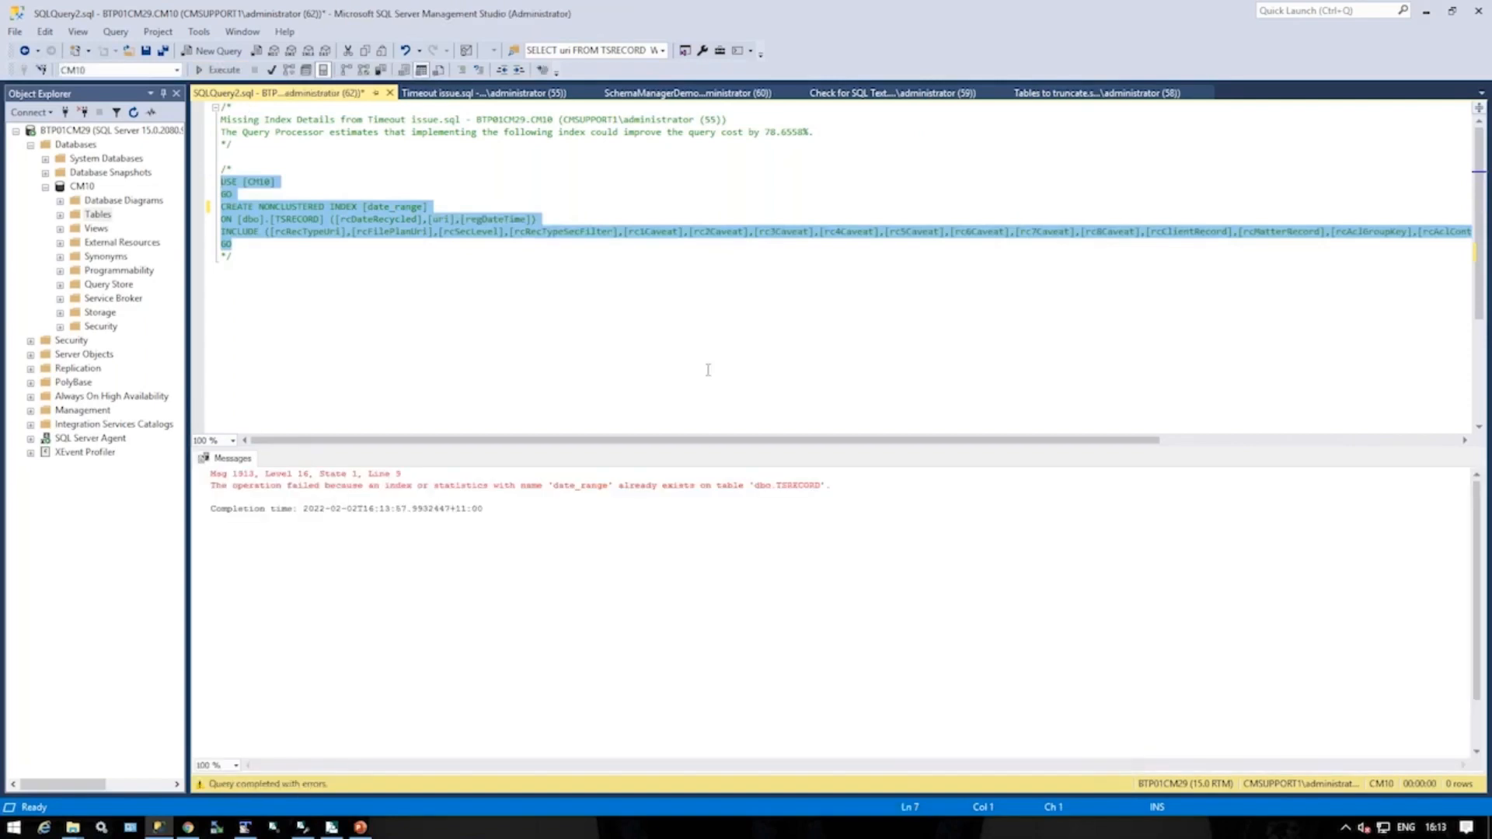
# Rerun the selected TSRECORD query in Timeout issue.sql and view its new execution plan
pyautogui.click(481, 93)
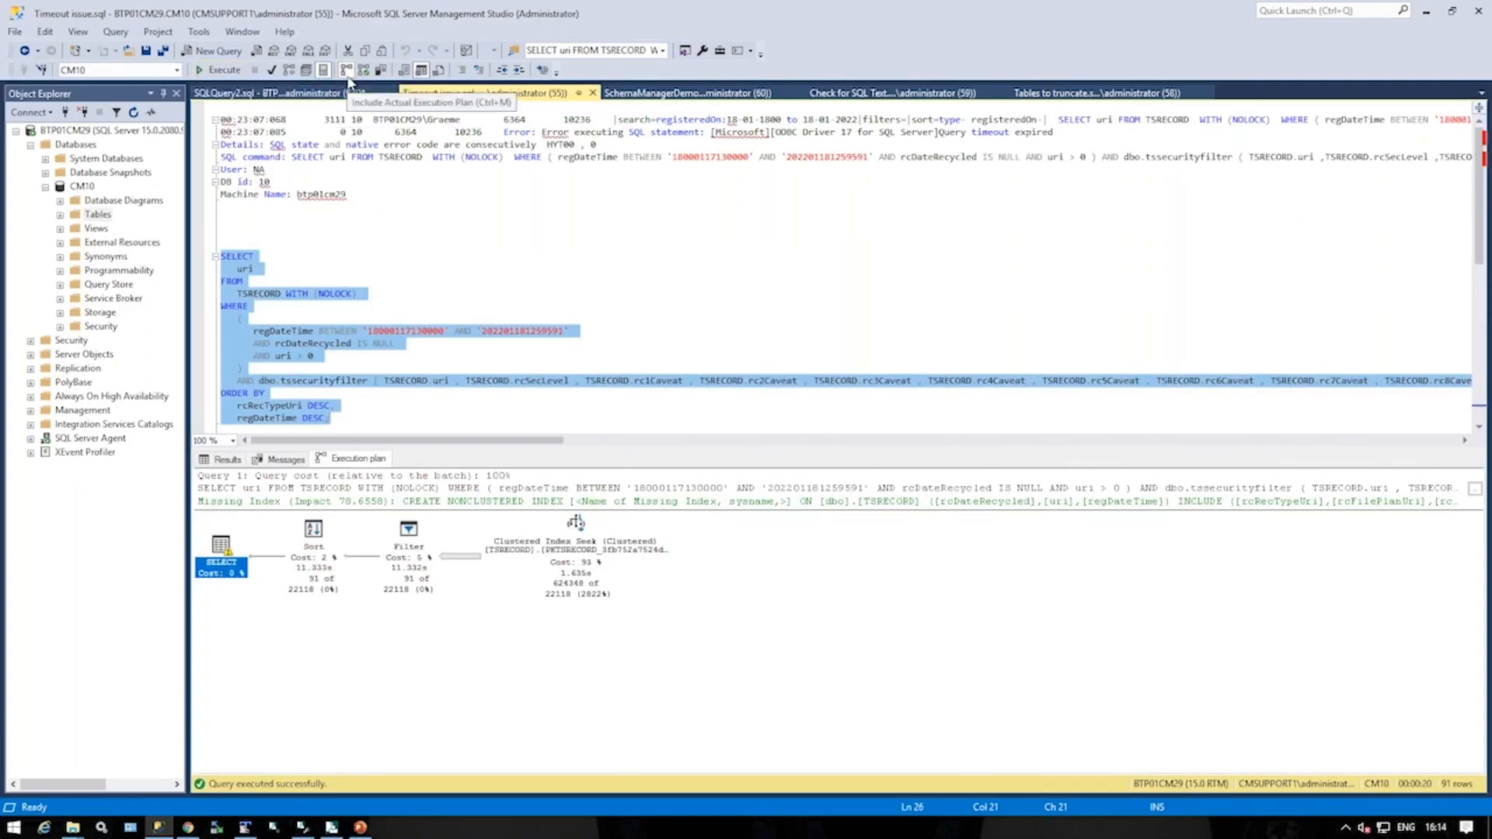
pyautogui.click(230, 70)
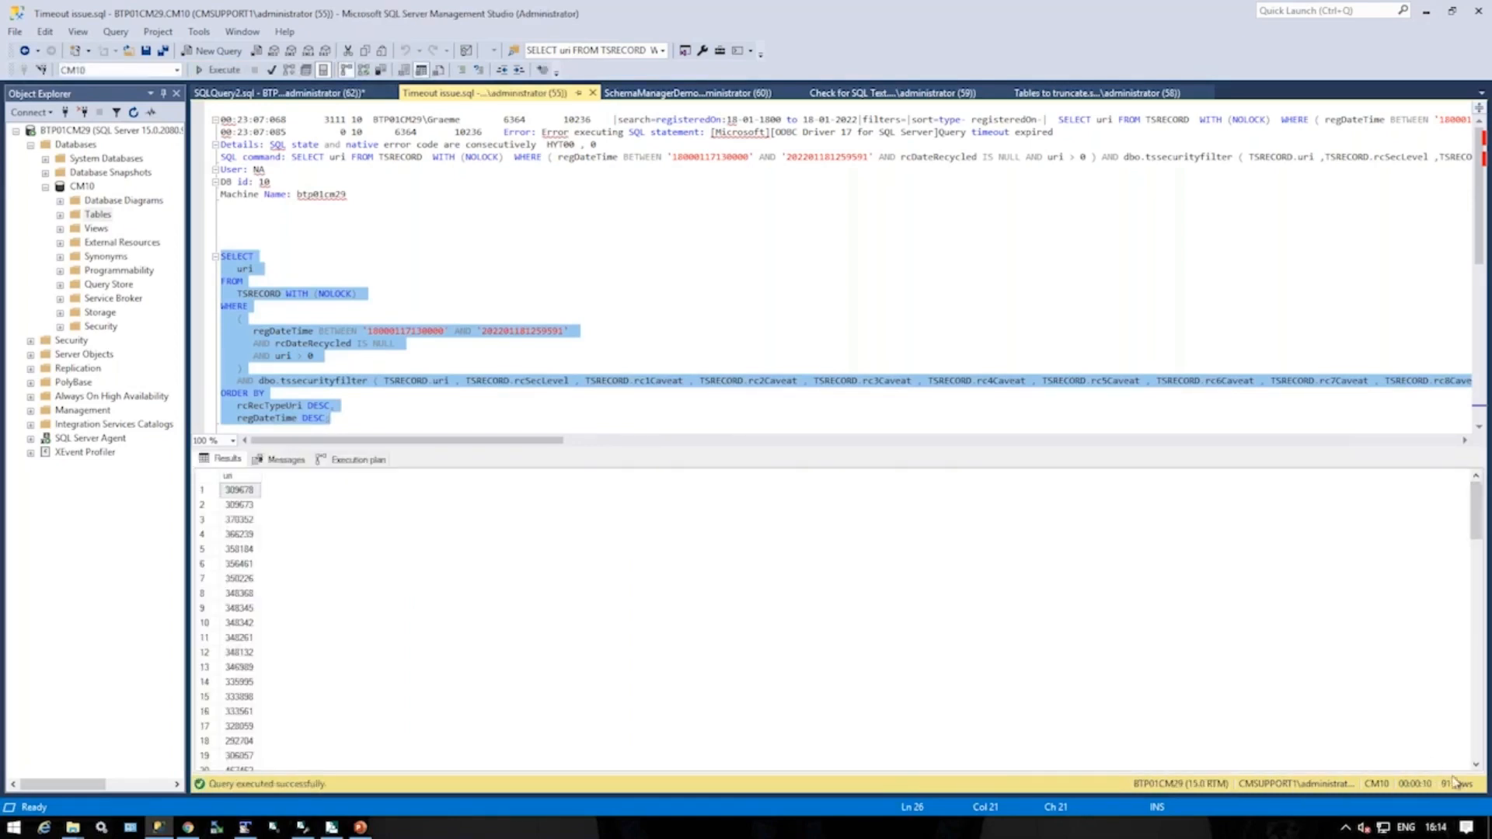
pyautogui.click(346, 460)
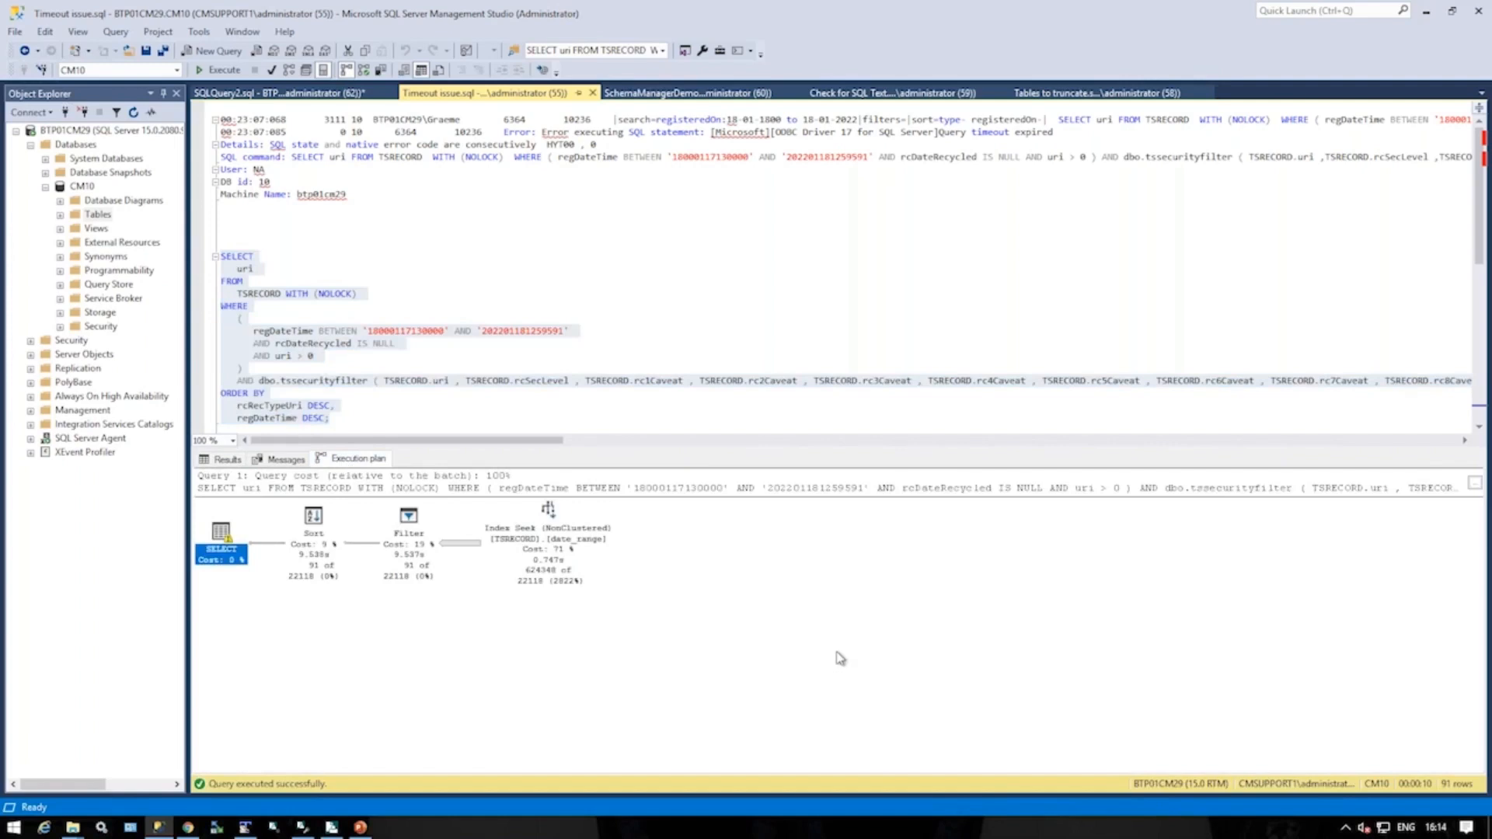